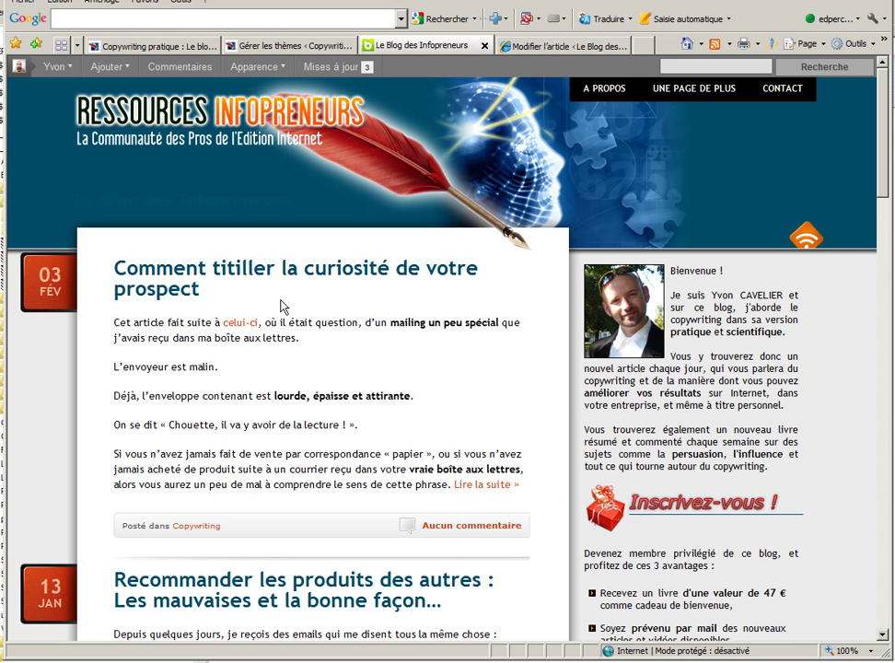
Show the home page of the Copywriting Pratique blog for comparison
left_click(189, 53)
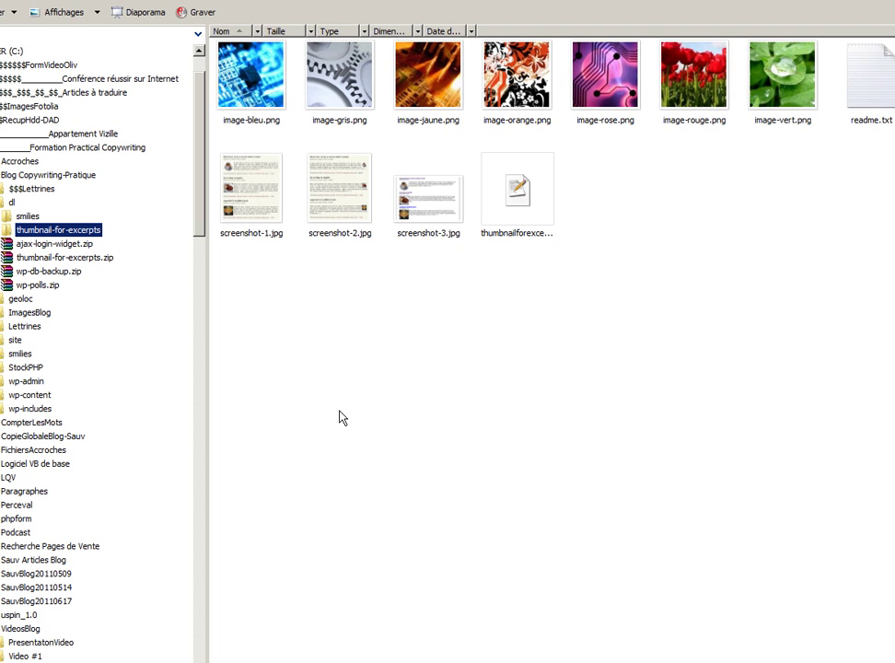
Review the extraction options for thumbnail-for-excerpts.zip in the dl folder and view the contents of the extracted thumbnail-for-excerpts folder
left_click(12, 201)
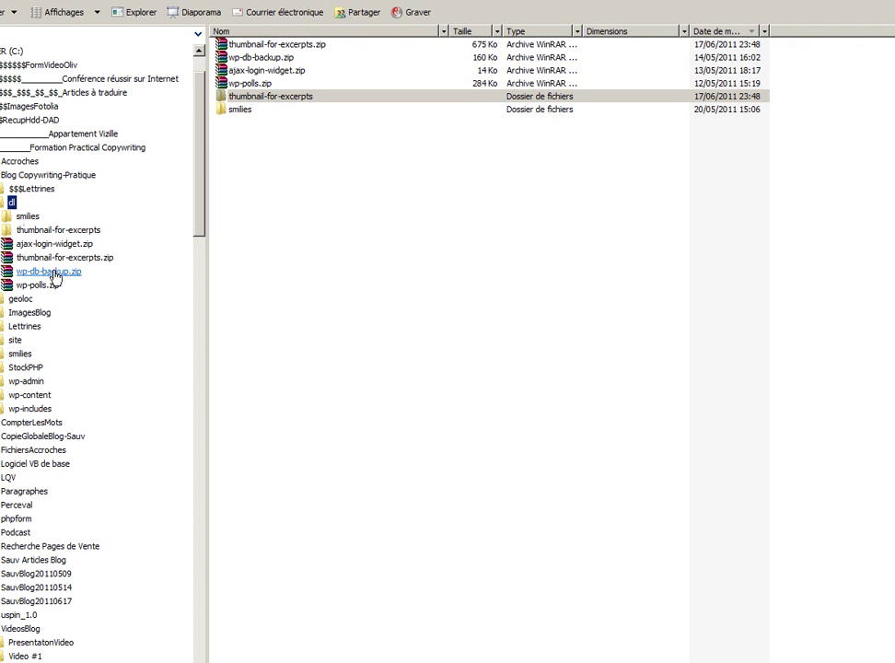
right_click(263, 46)
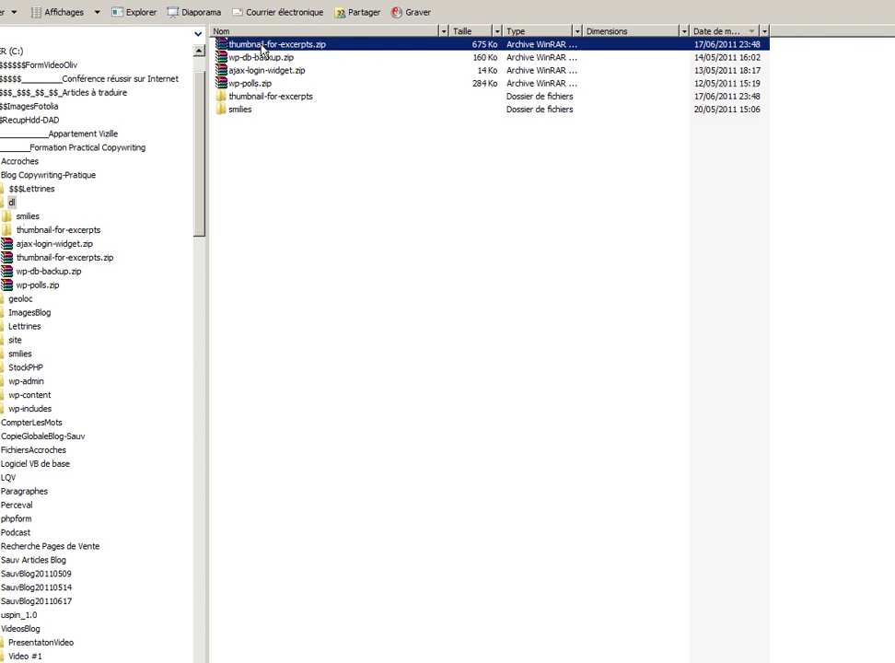
mouse_move(300, 106)
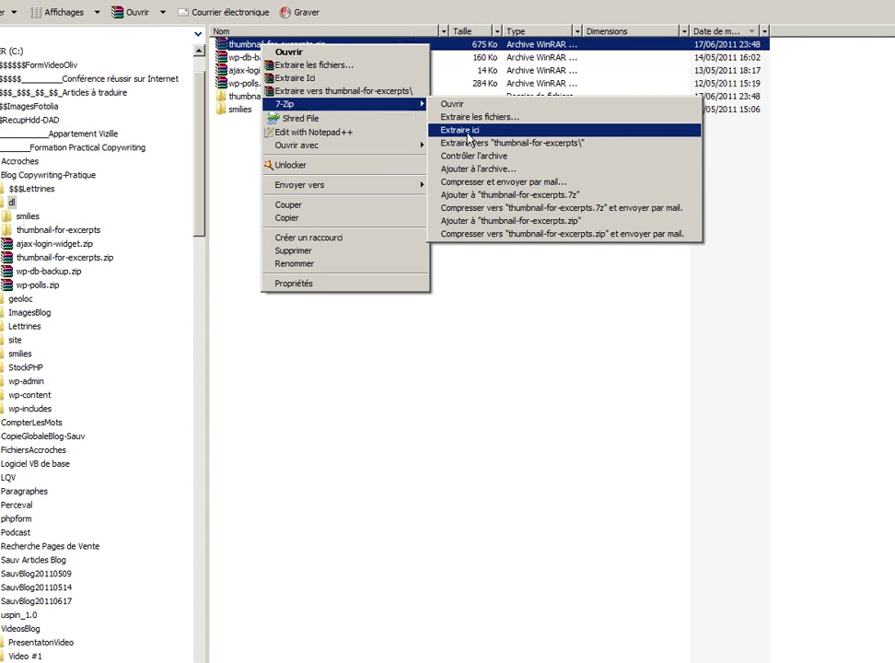
left_click(209, 167)
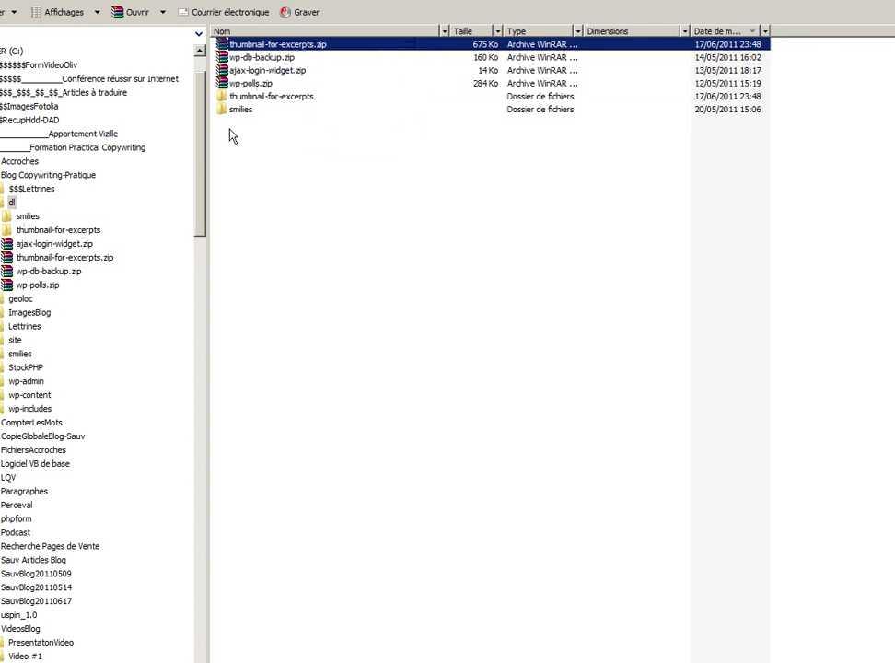
left_click(238, 99)
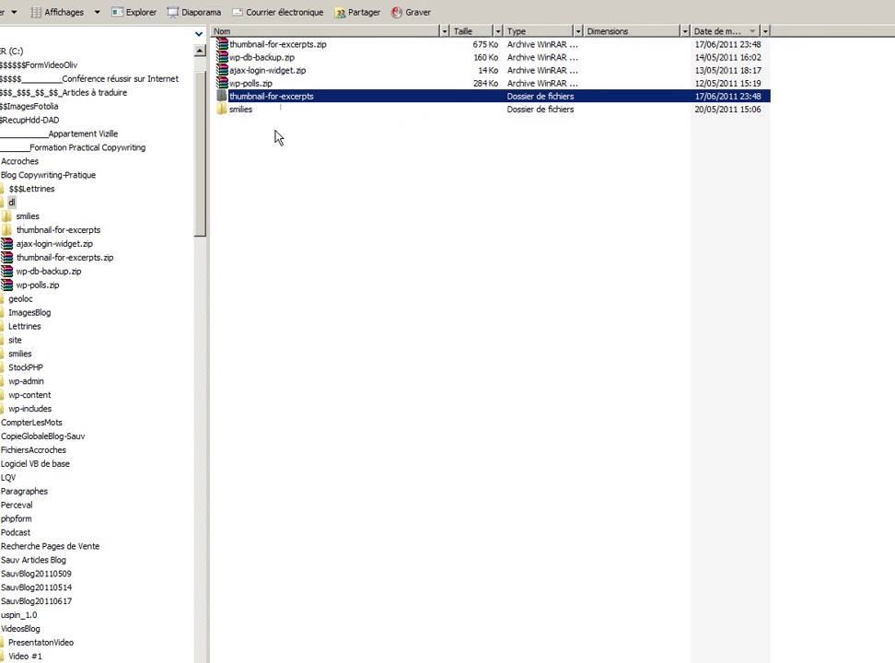
left_click(39, 231)
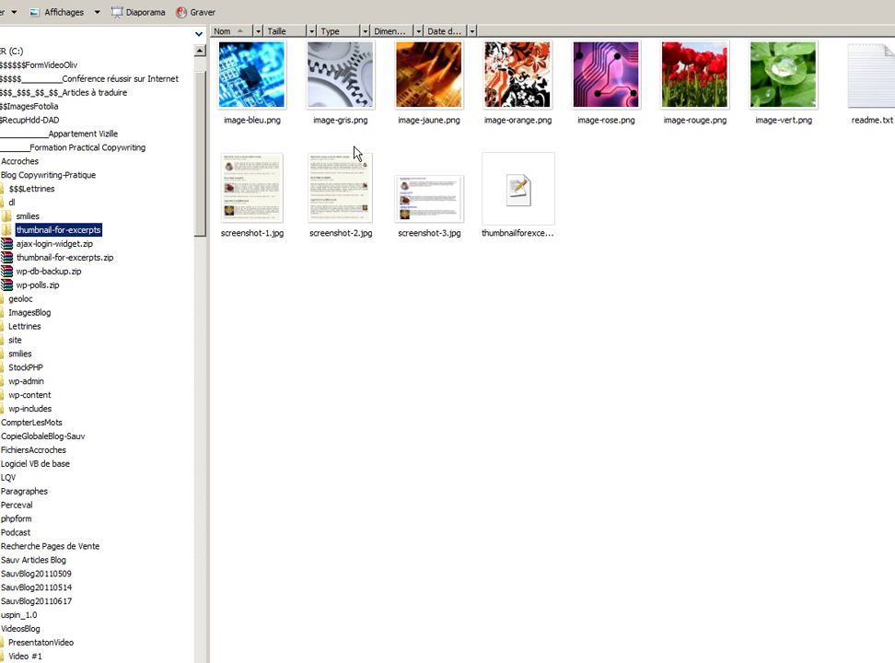
Switch to the Copywriting Pratique blog in Internet Explorer, view the full 400 euros frog article, and return to the home page
left_click(446, 662)
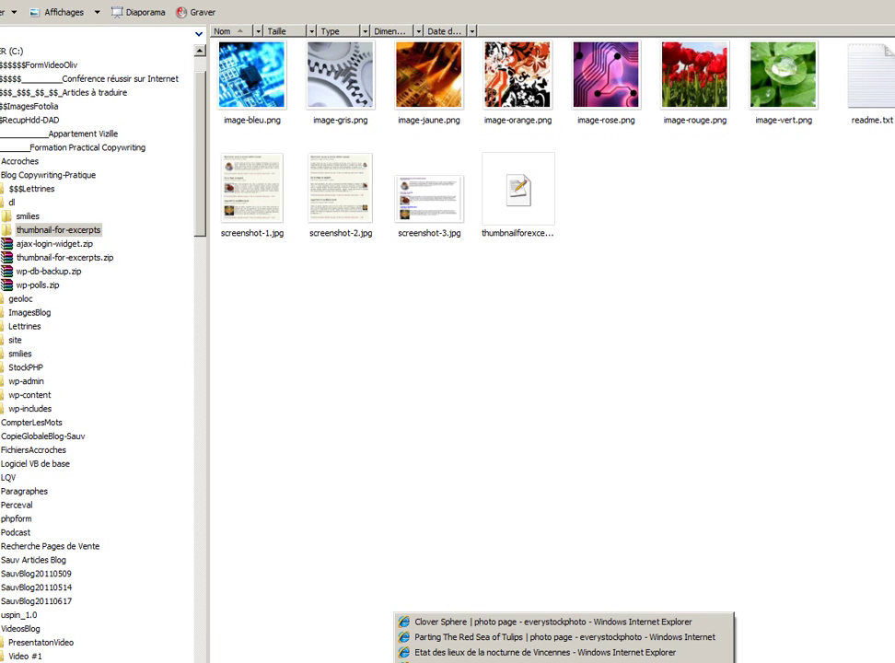
left_click(447, 660)
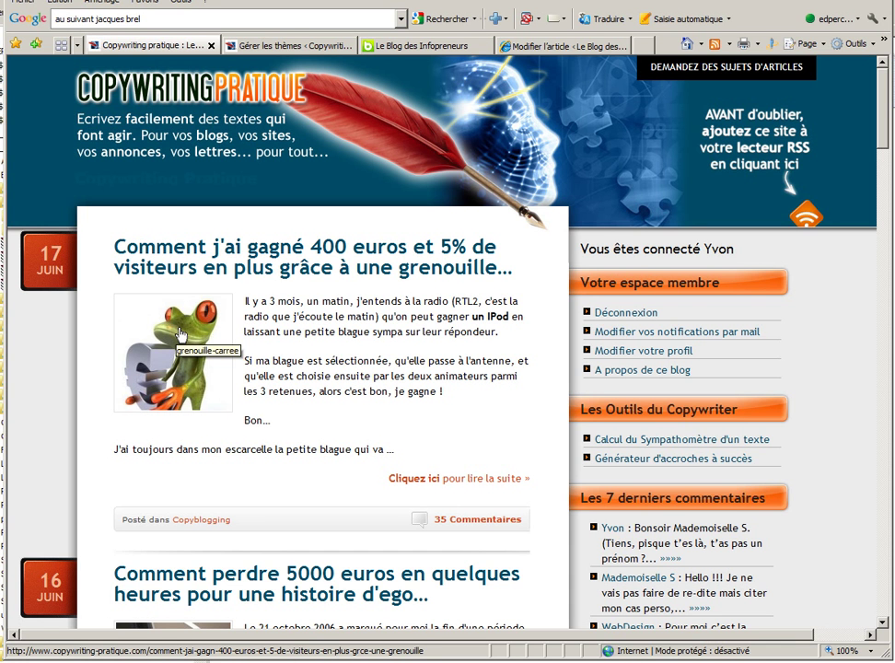
left_click(463, 483)
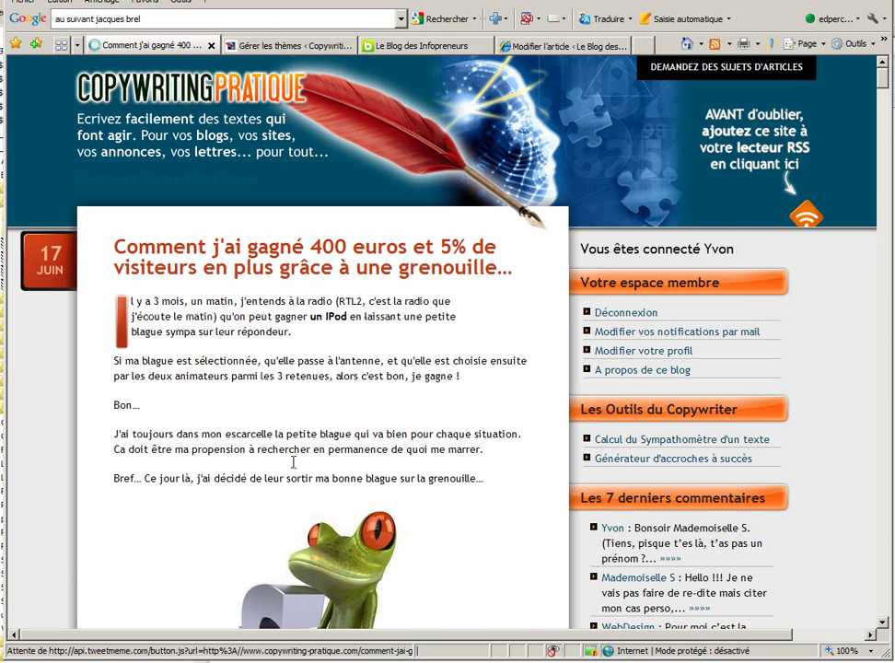
scroll(304, 463, "down", 8)
scroll(365, 304, "up", 7)
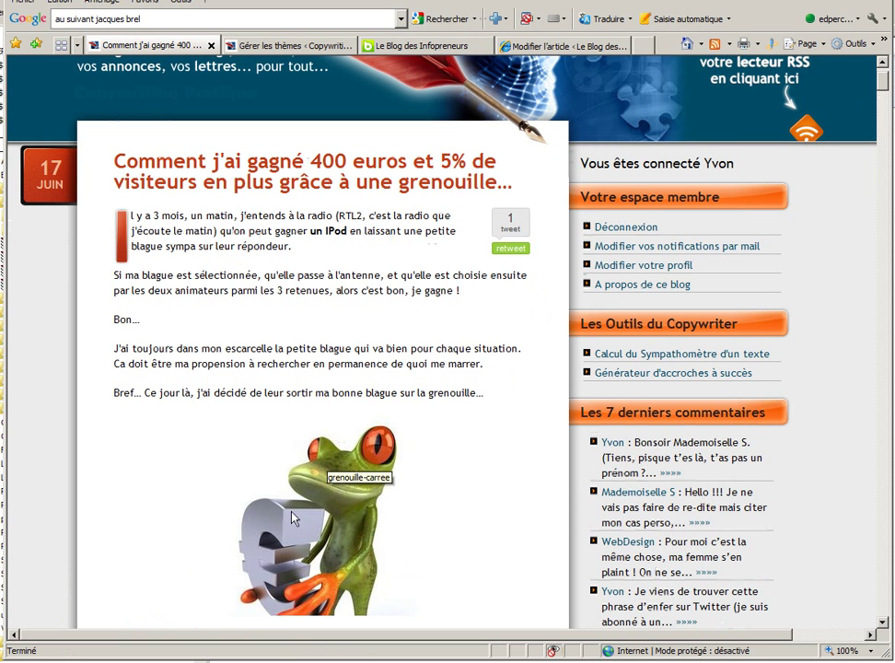
scroll(221, 173, "up", 2)
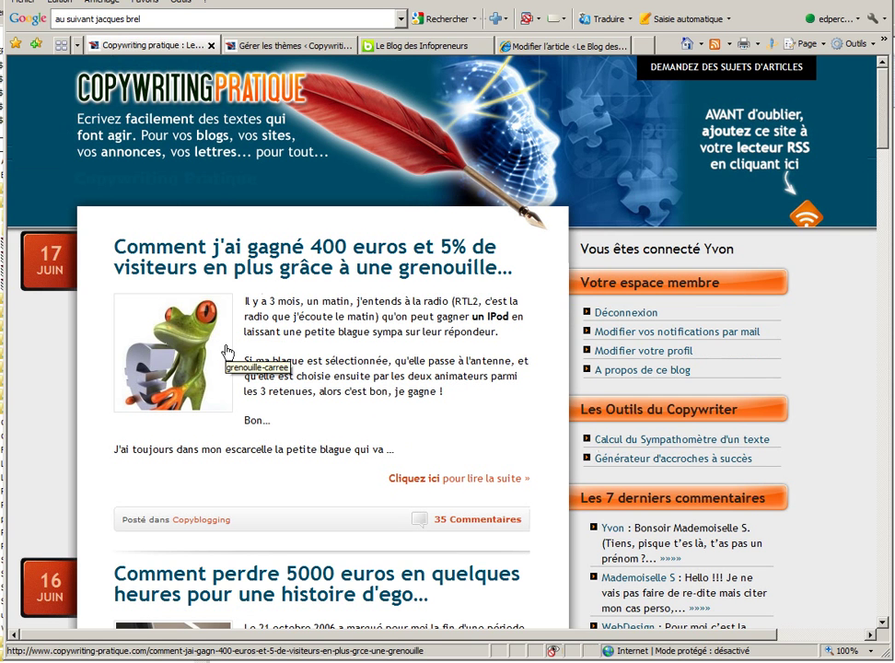
Examine the thumbnails beside the article excerpts on the blog's first two pages, including the default image of the Sunday video article
scroll(276, 423, "down", 5)
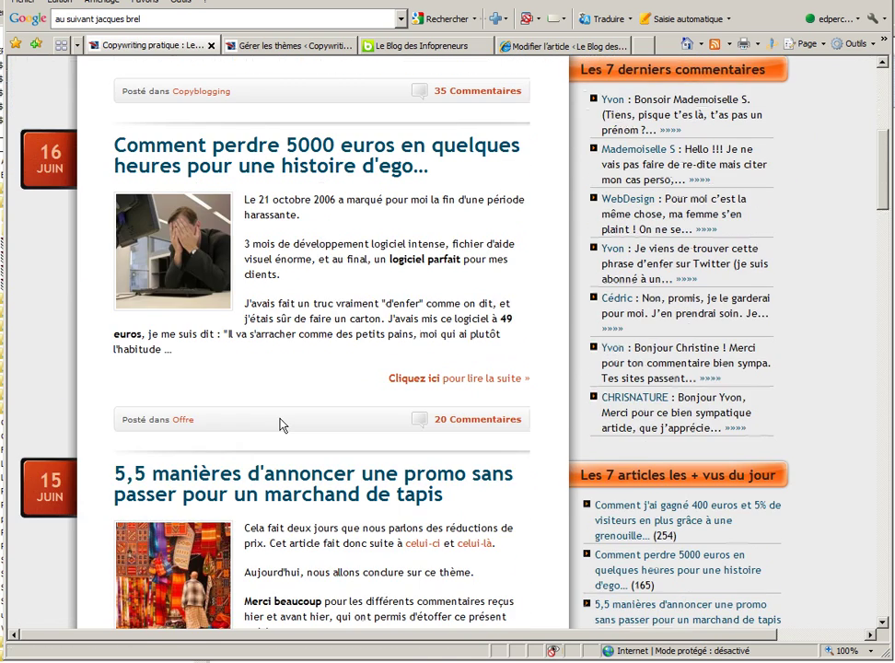
scroll(279, 424, "down", 5)
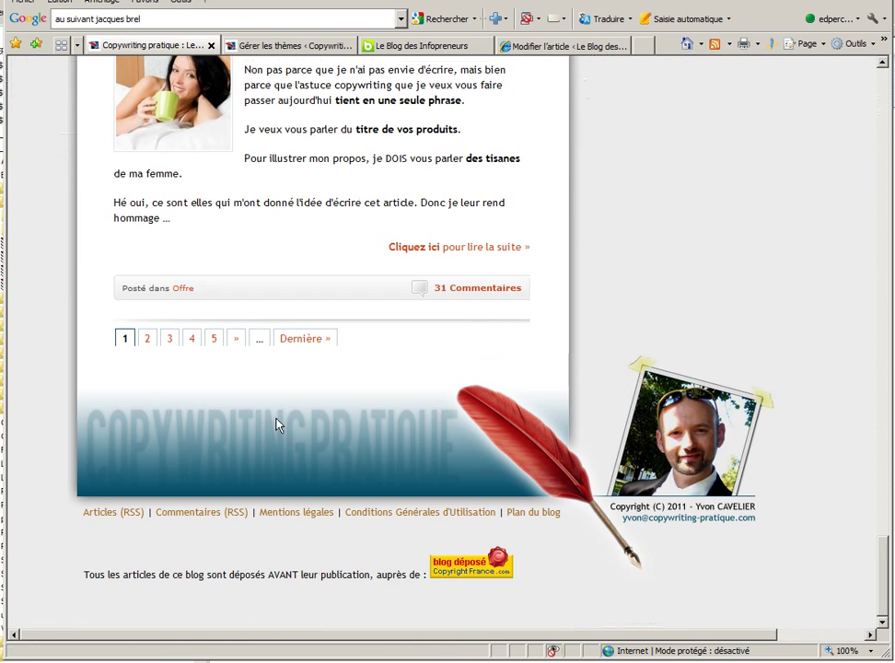
left_click(148, 339)
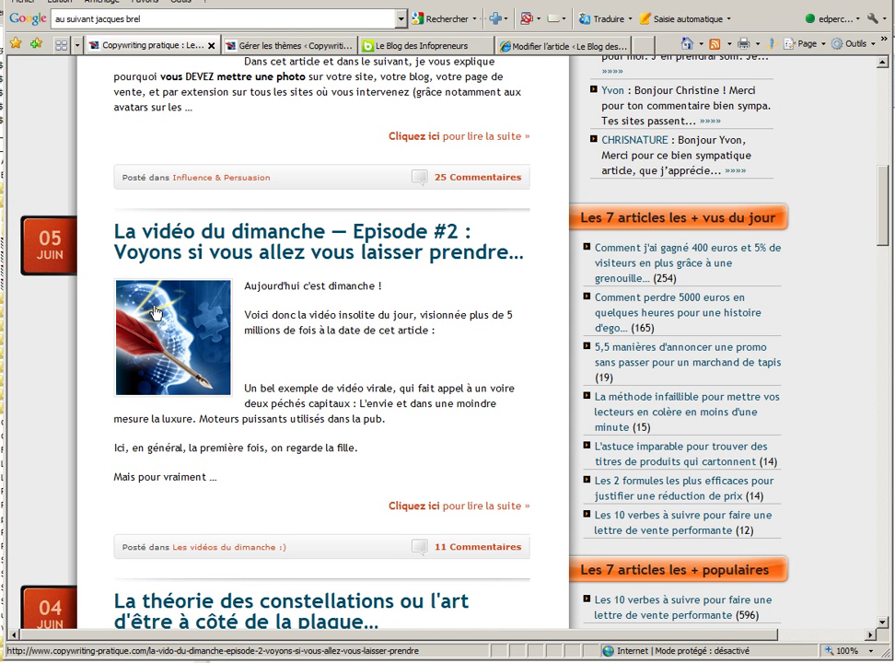
scroll(165, 341, "up", 4)
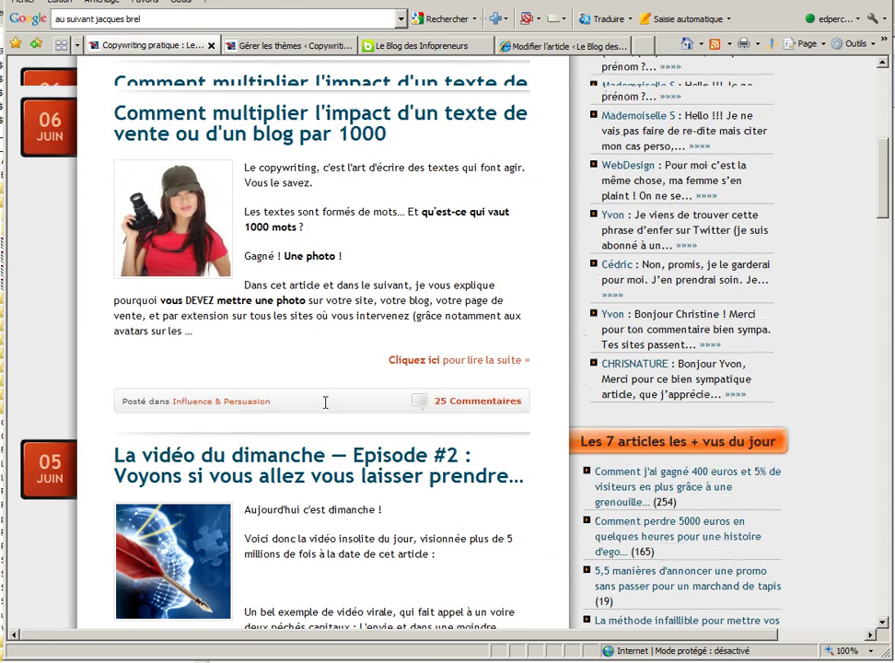
Switch to the FTP client and upload the thumbnail-for-excerpts folder from the local dl folder to /web/blog/wp-content/plugins
left_click(487, 661)
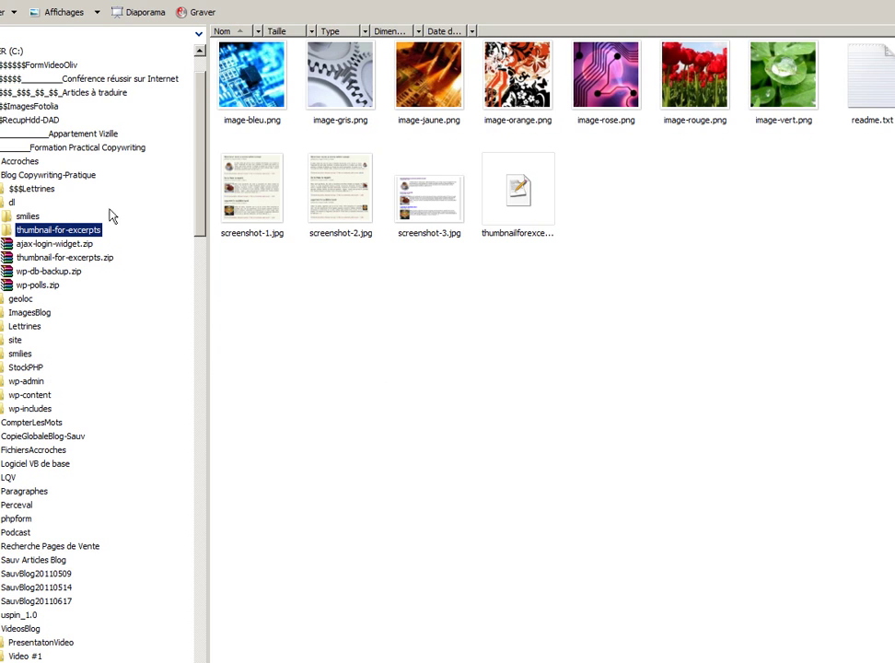
key("alt+Tab")
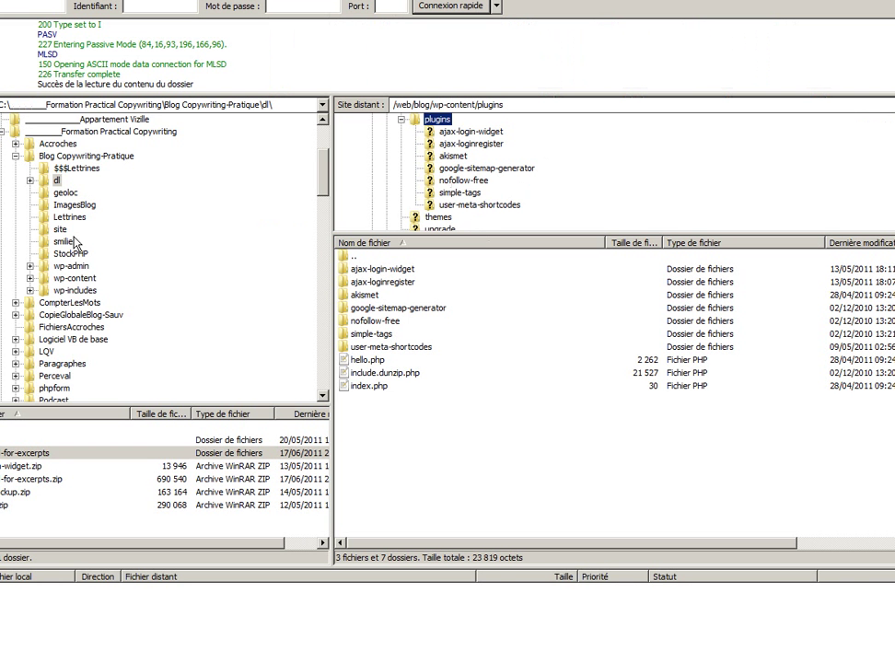
double_click(55, 181)
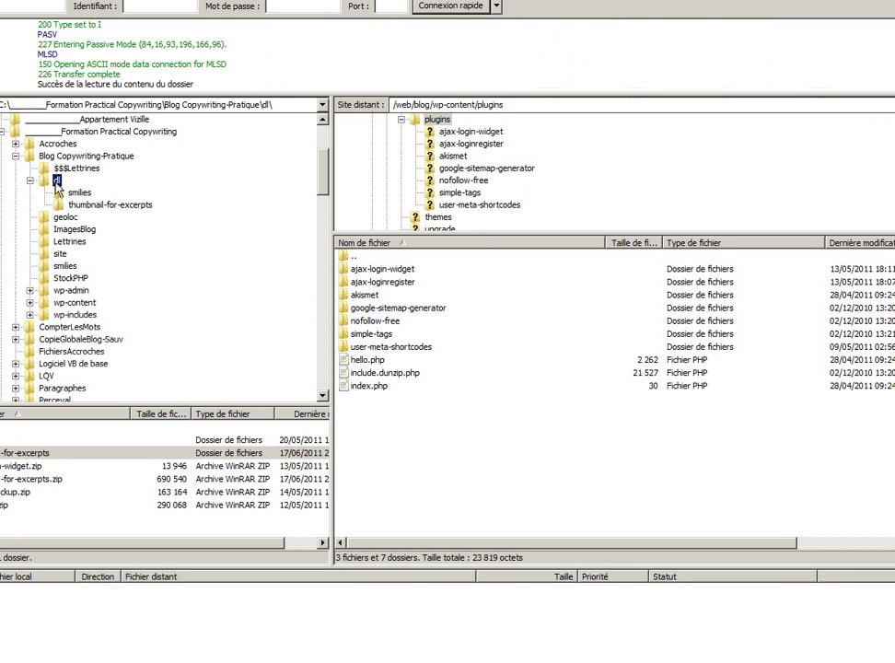
left_click(57, 181)
left_click_drag(5, 456, 409, 504)
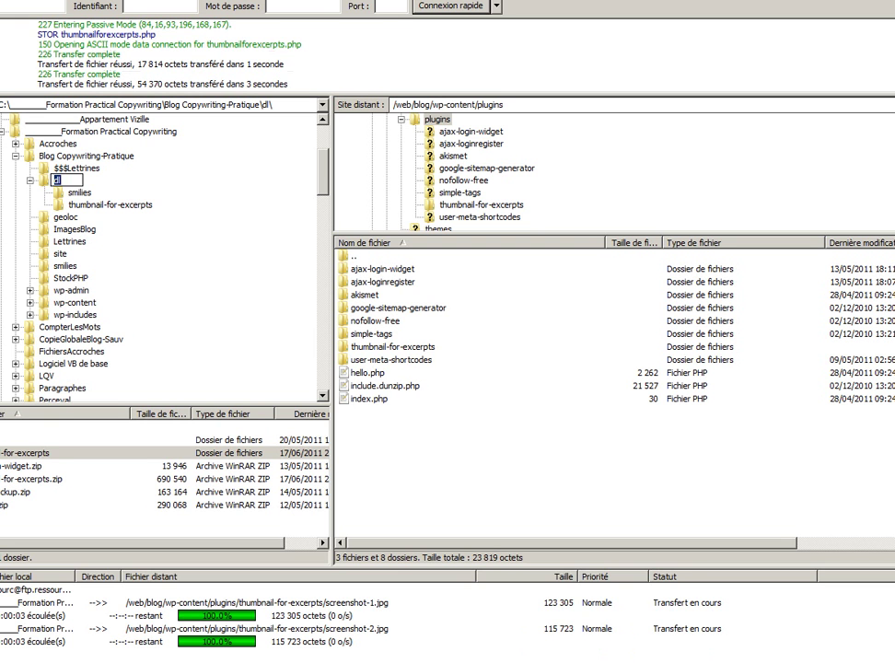
Switch to the WordPress admin of Le Blog des Infopreneurs and activate the Thumbnail For Excerpts extension
left_click(451, 661)
left_click(552, 659)
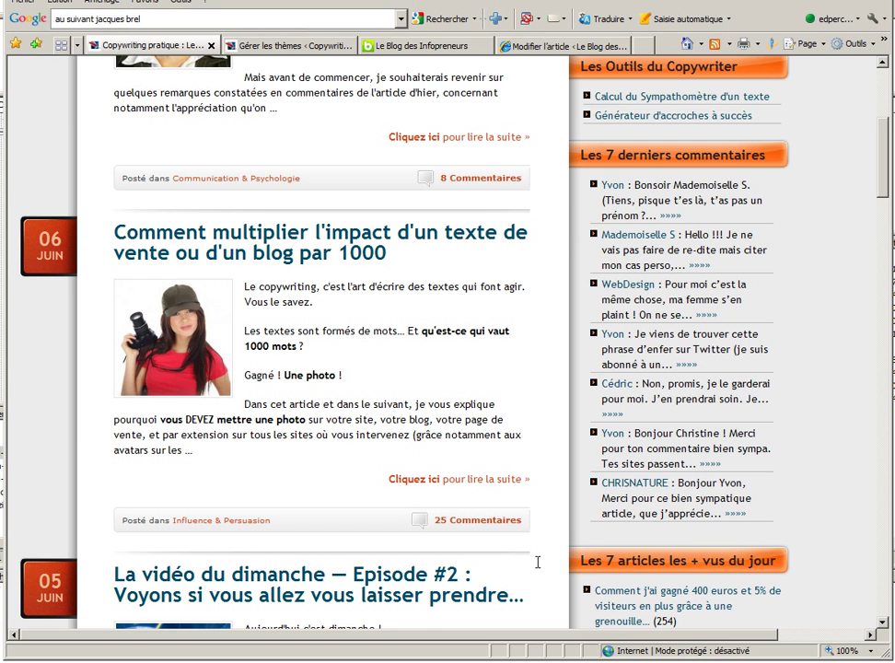
left_click(516, 50)
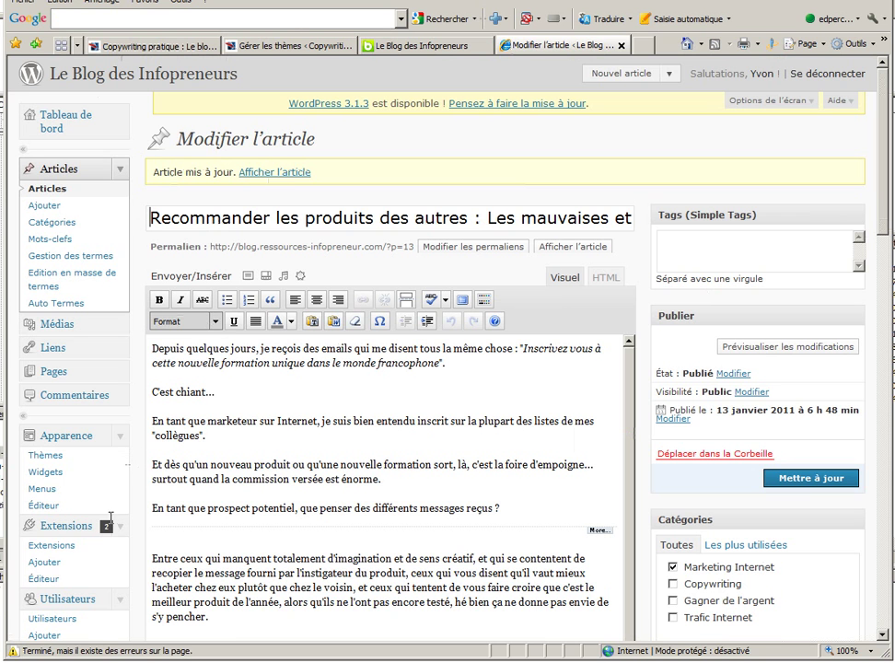
left_click(49, 549)
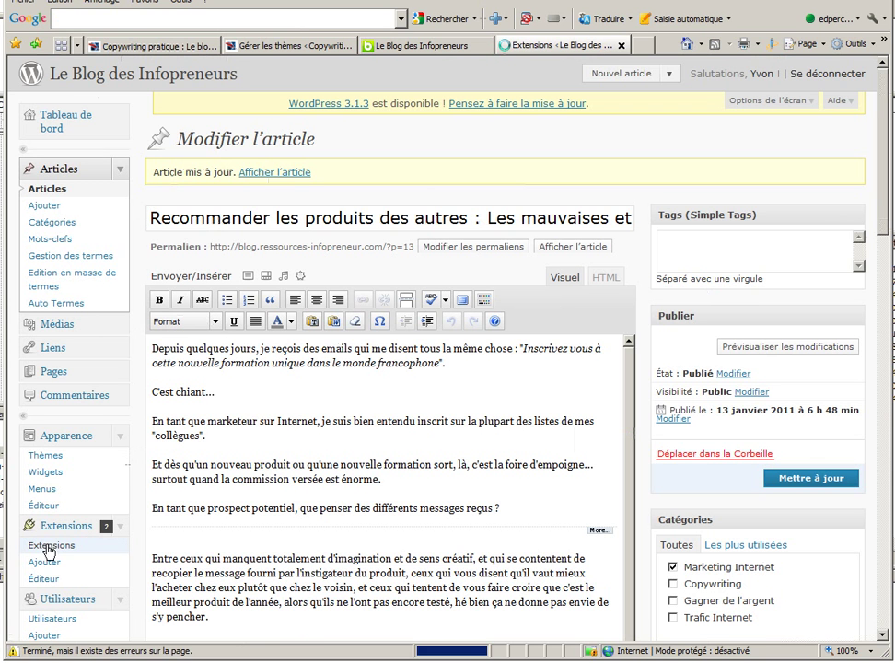
scroll(145, 516, "down", 2)
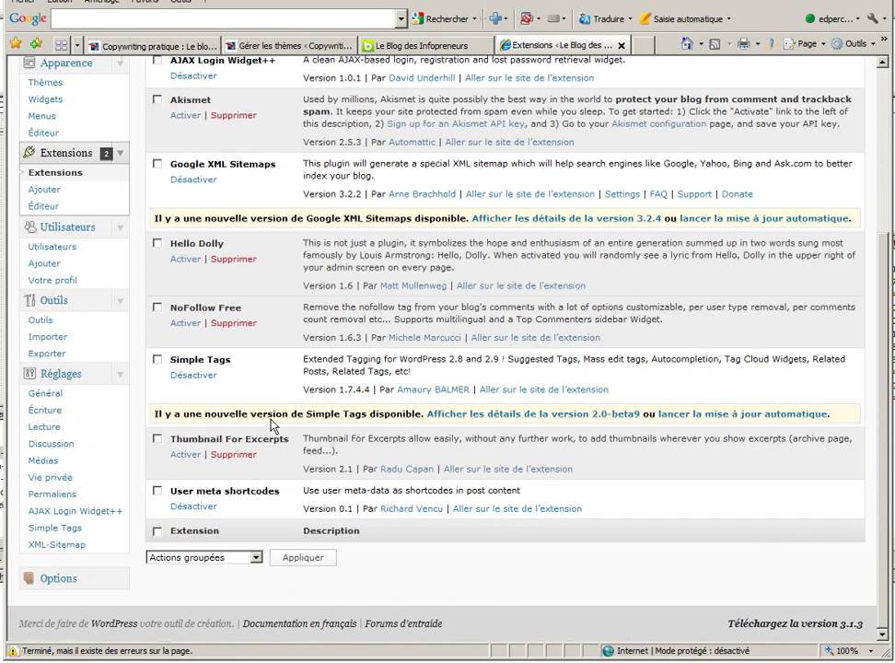
left_click(185, 455)
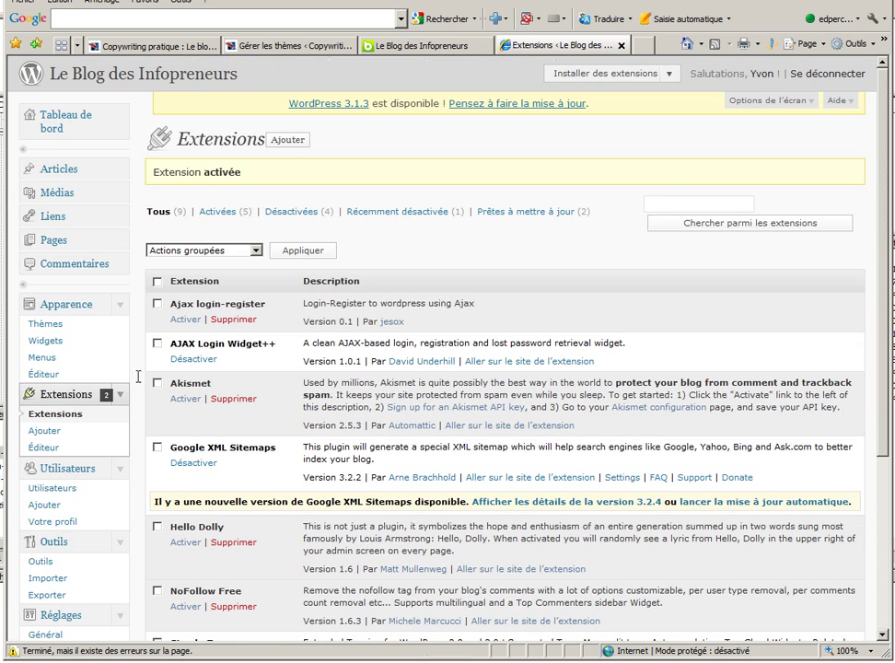
Open the Thumbs Excerpts settings page of the activated extension
scroll(145, 385, "down", 3)
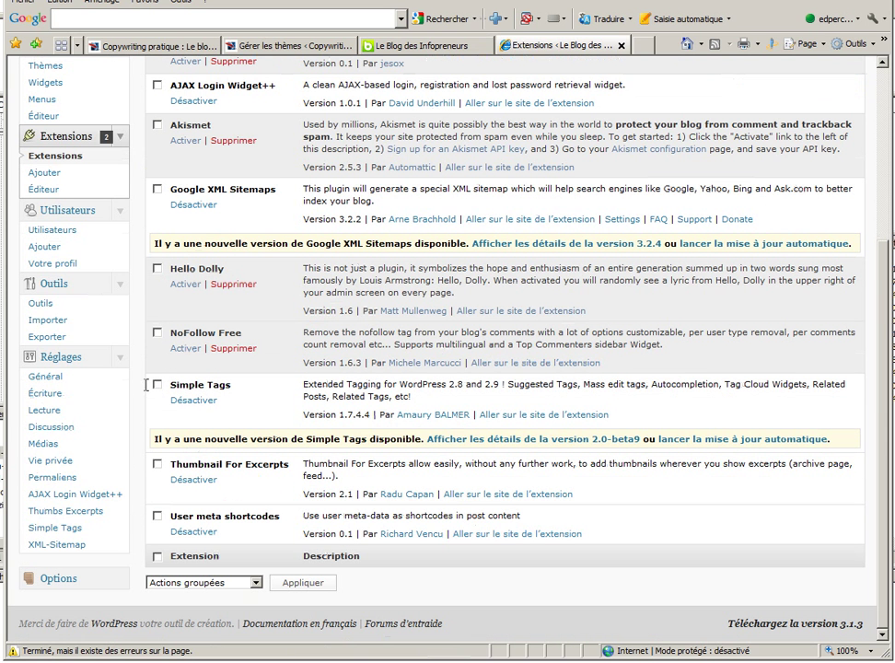
left_click(49, 518)
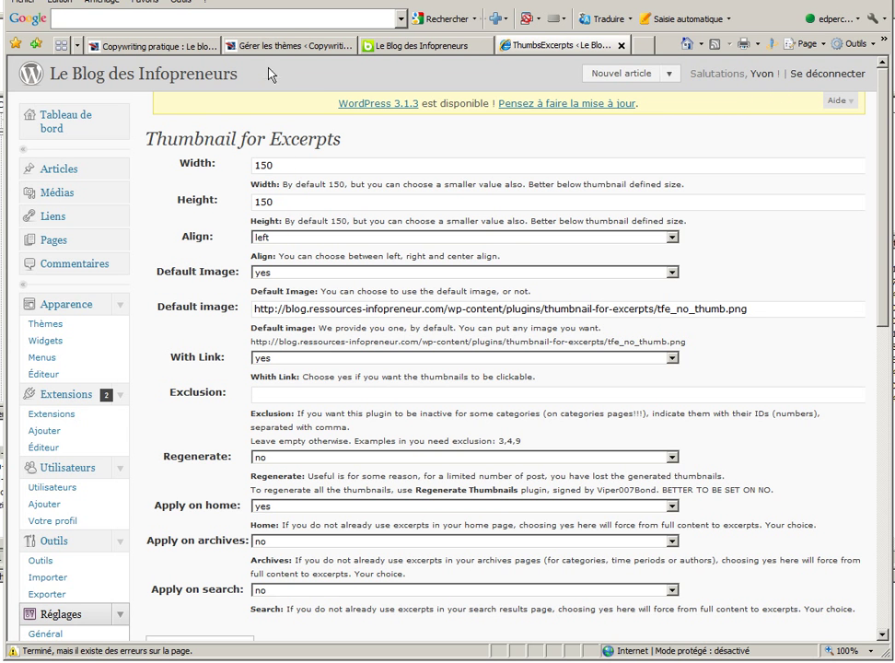
Compare the thumbnail settings with the excerpts on the Copywriting Pratique blog and review the available alignment options
left_click(164, 47)
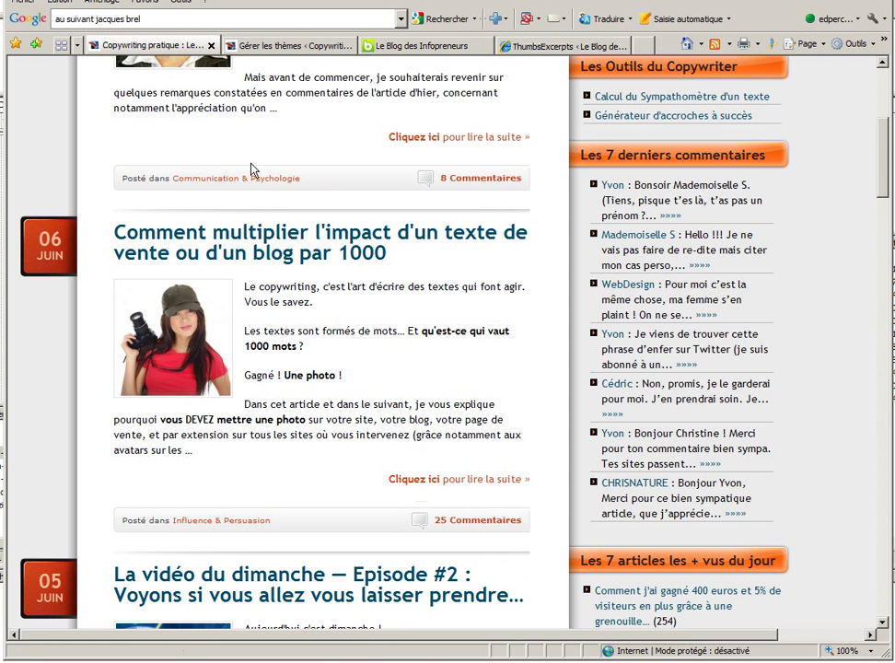
left_click(540, 53)
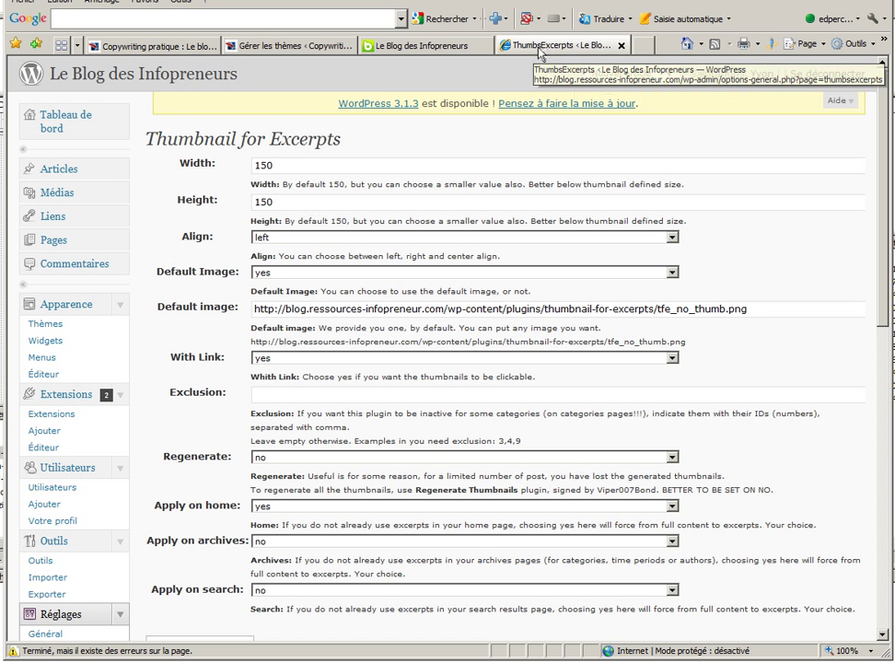
left_click(292, 237)
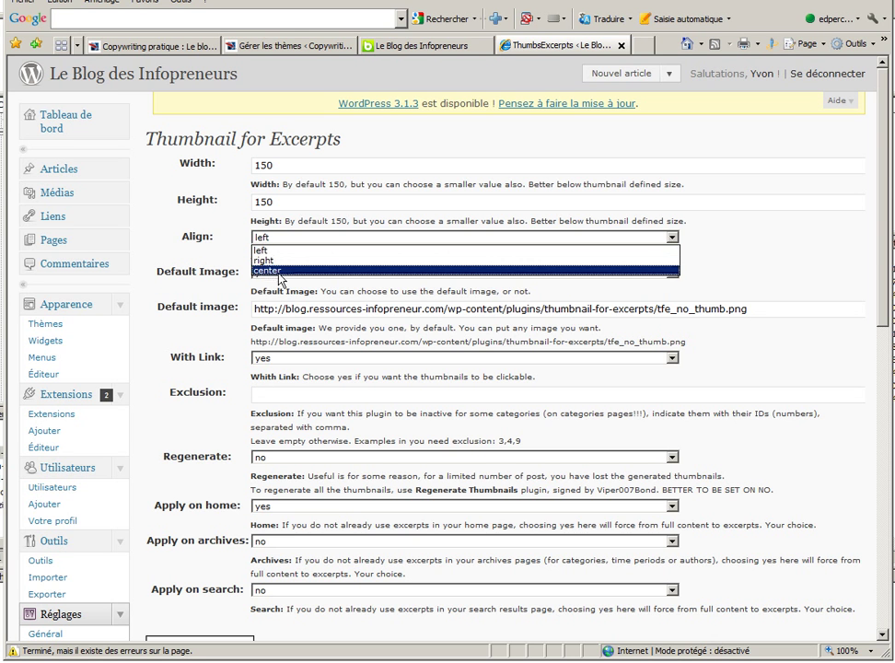
left_click(214, 308)
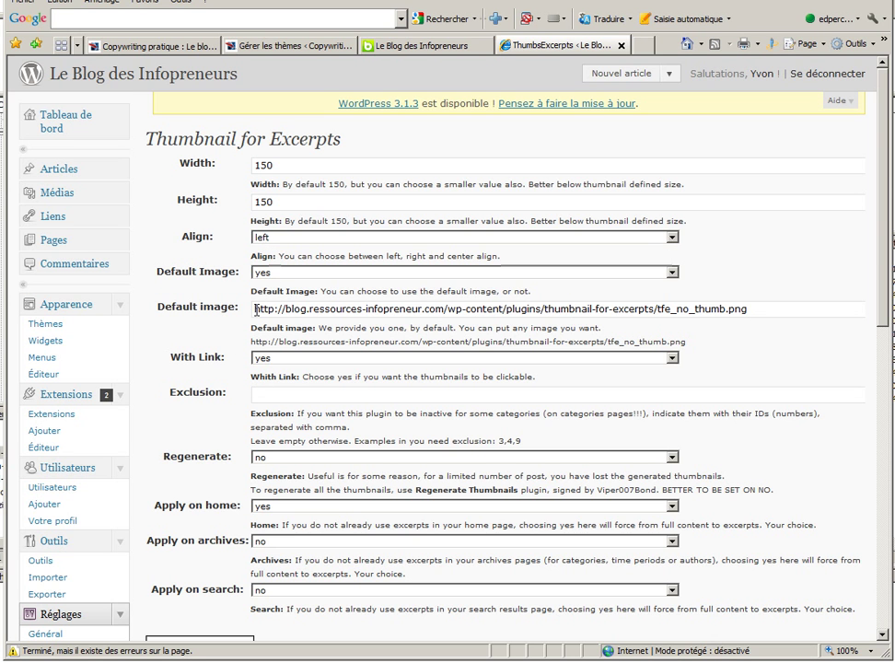
Replace the file name in the default image URL with image-orange, copied from the image file in the local thumbnail-for-excerpts folder
left_click_drag(258, 309, 750, 310)
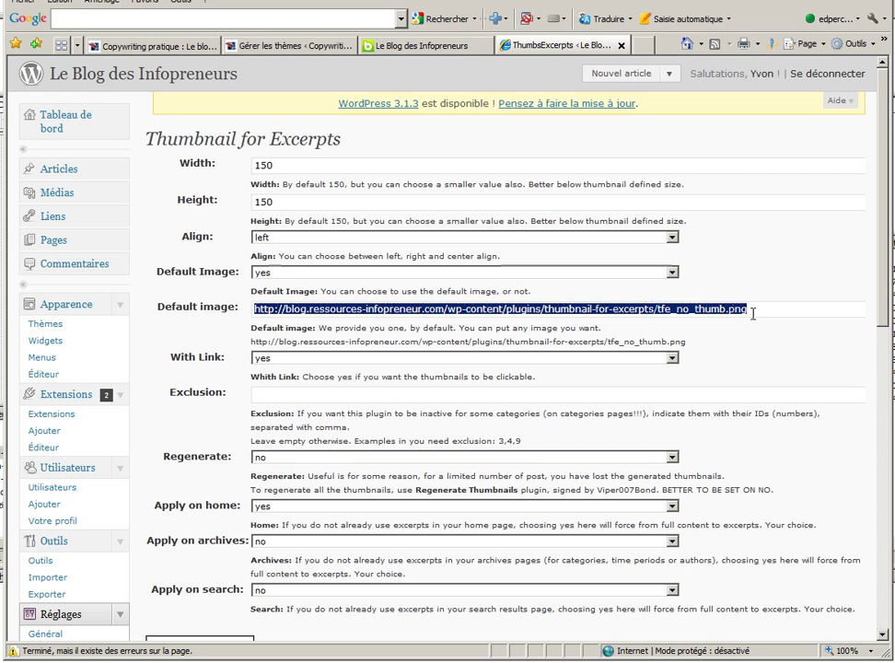
left_click(713, 338)
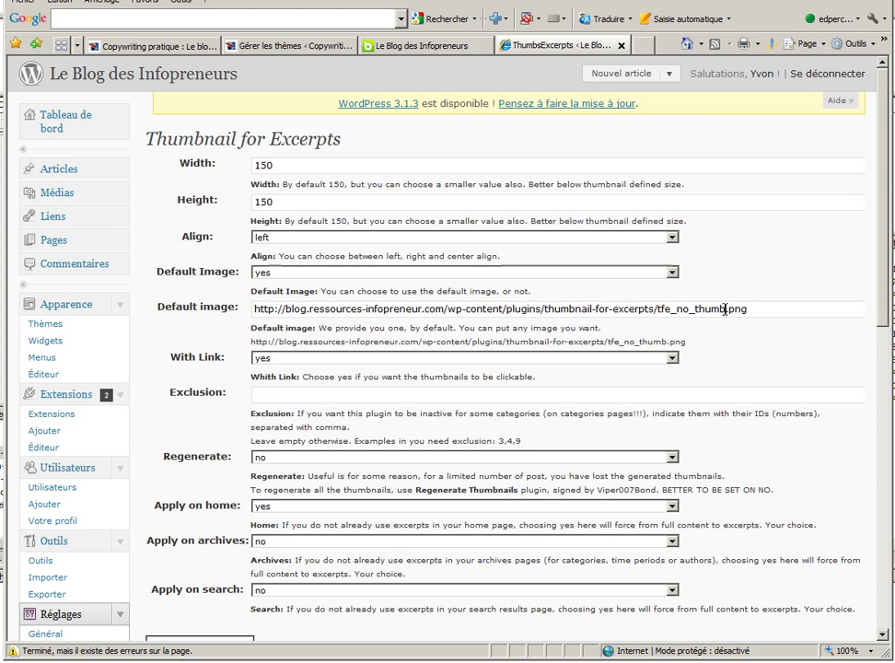
left_click_drag(725, 309, 657, 309)
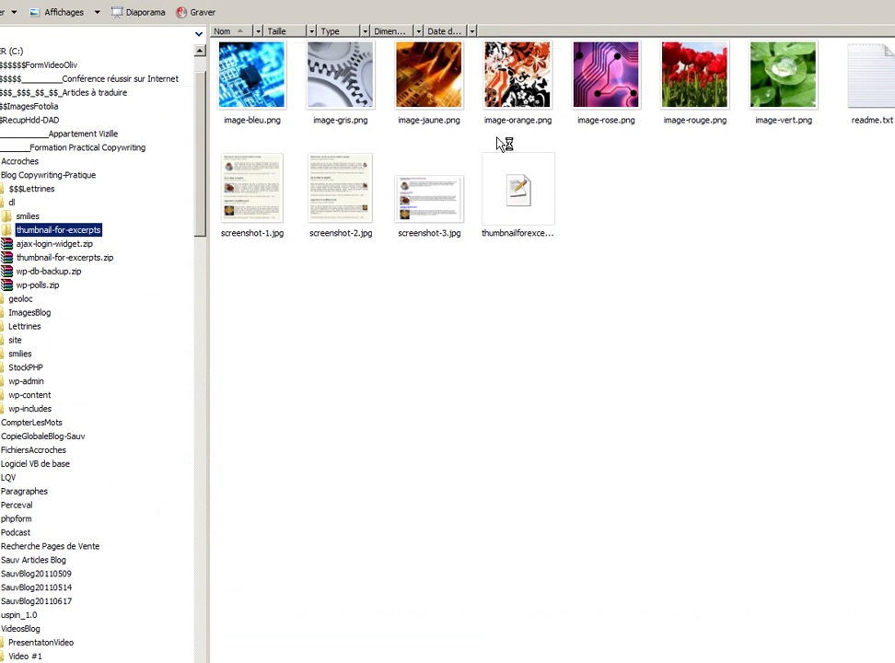
left_click(512, 123)
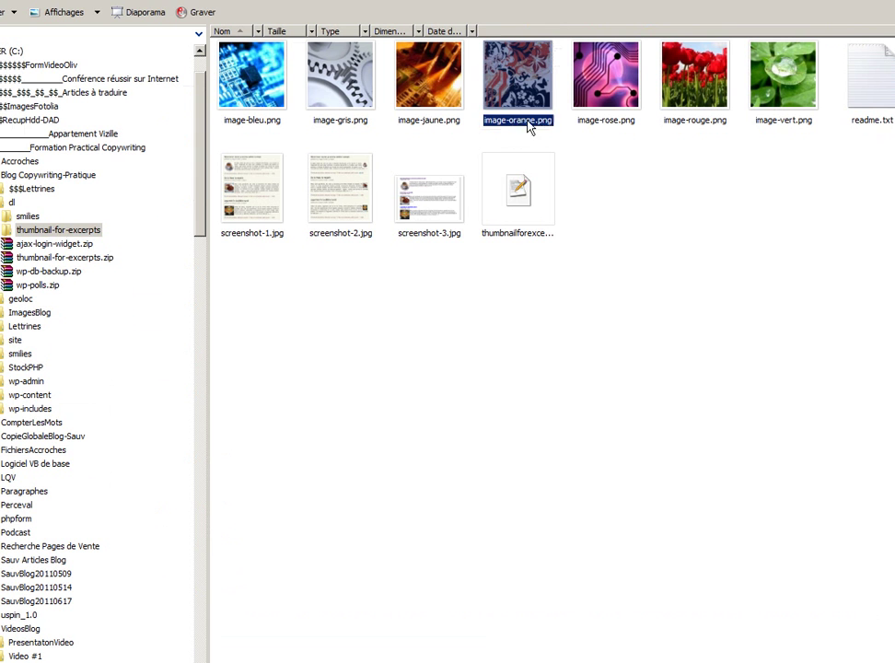
key("F2")
key("ctrl+c")
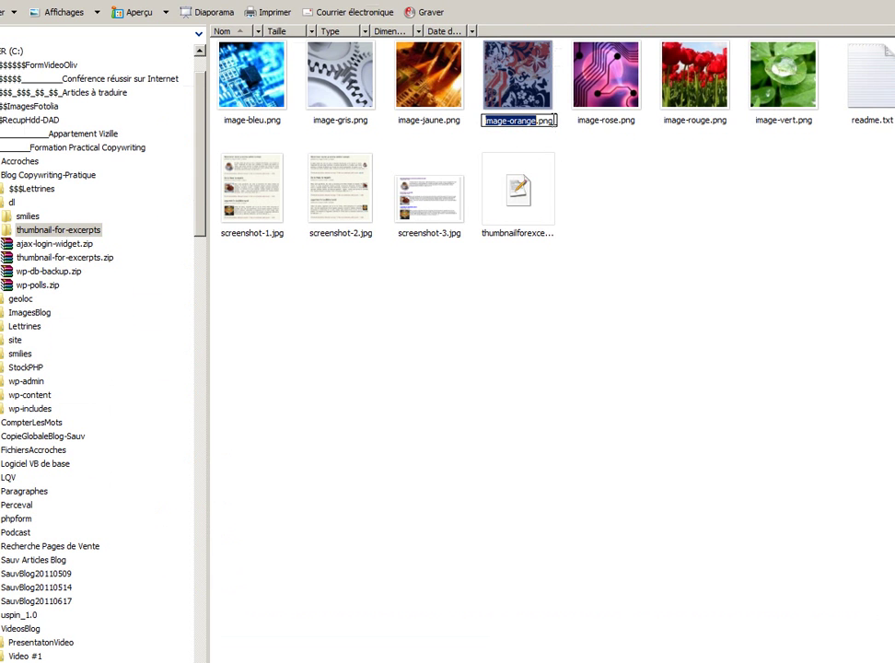
key("alt+Tab")
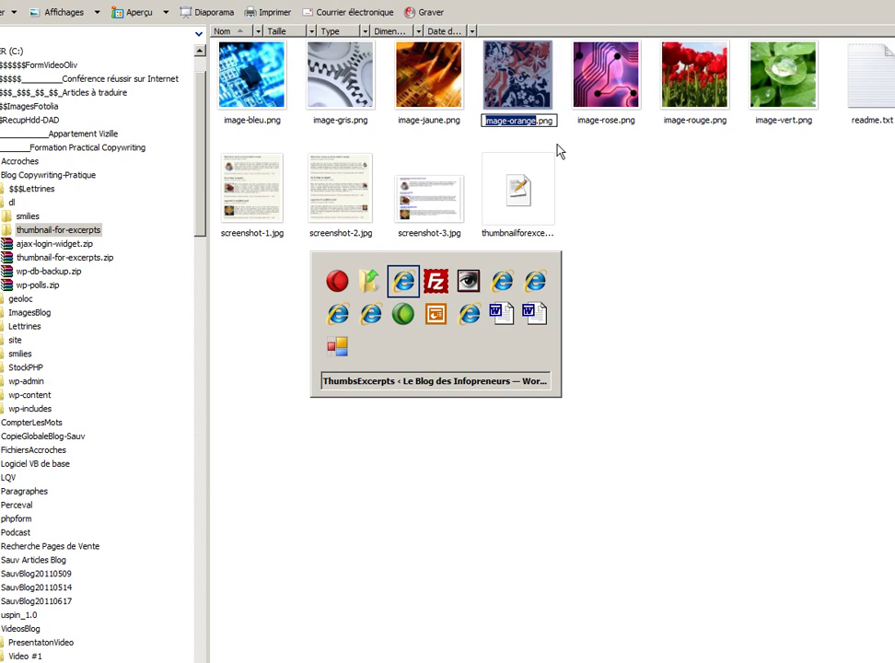
key("ctrl+v")
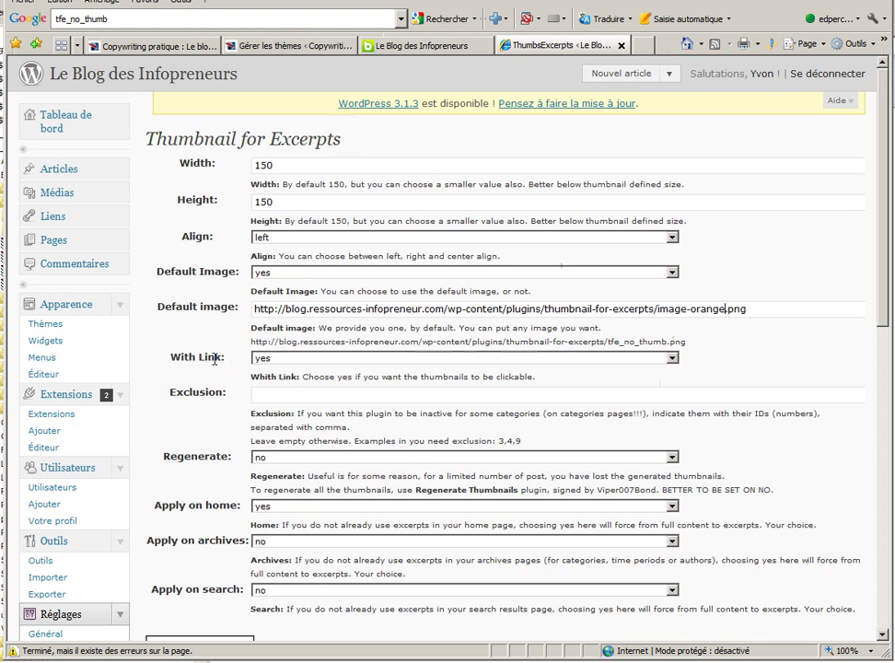
Check on the Copywriting Pratique blog how excerpt thumbnails link to their articles, and return to the plugin settings
mouse_move(279, 367)
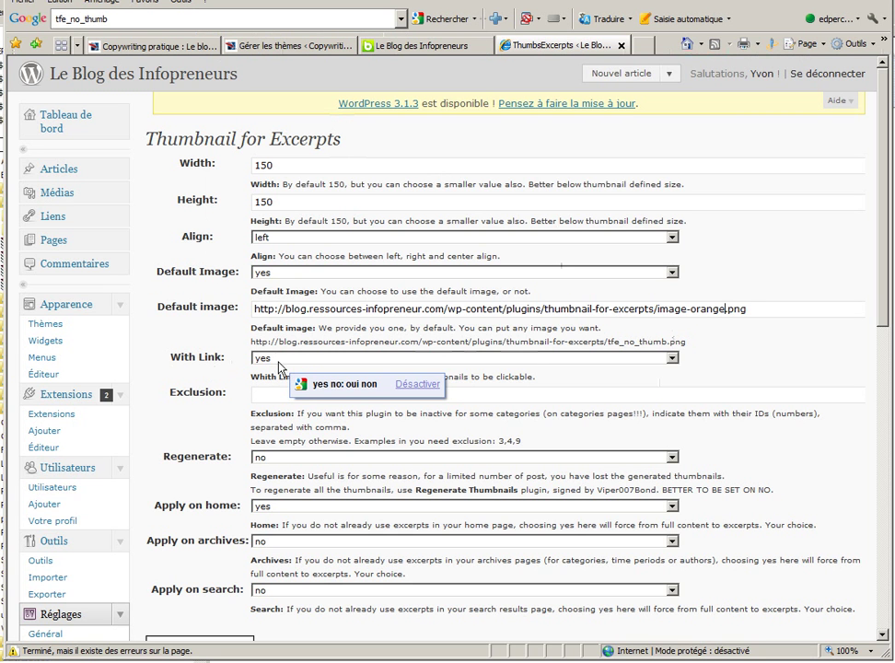
left_click(184, 54)
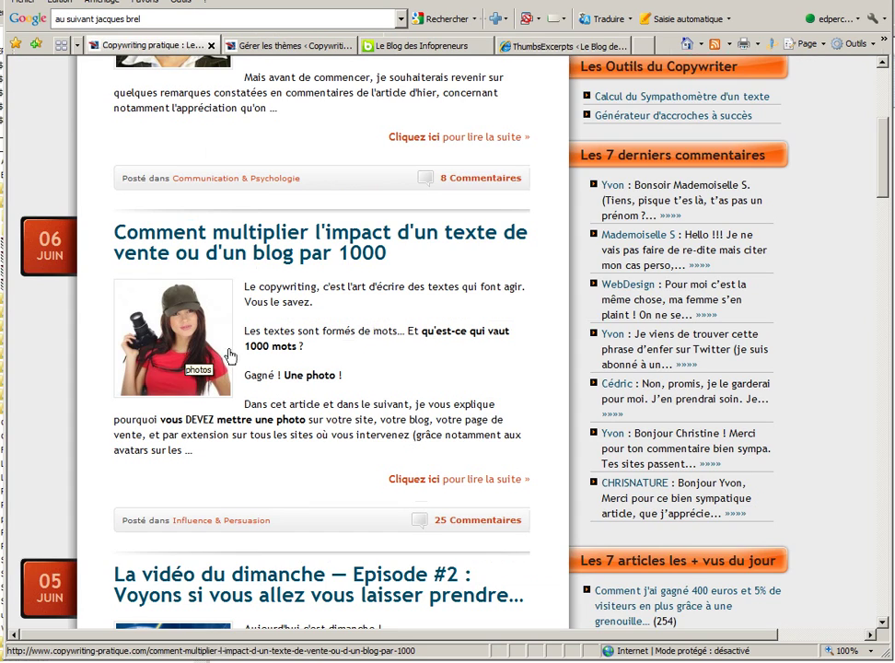
left_click(528, 47)
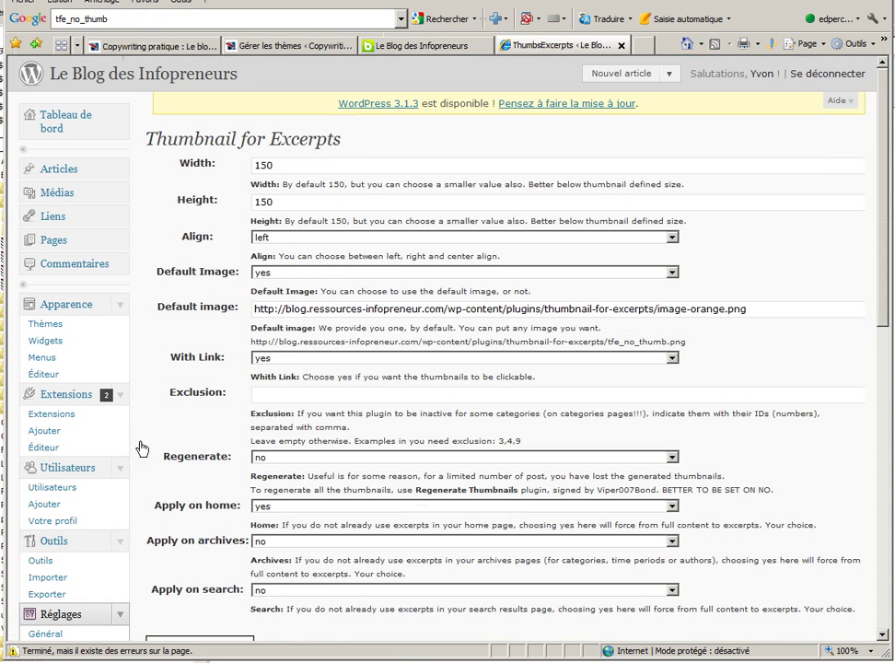
Try Apply on home with no and restore it to yes, leaving Exclusion empty
scroll(141, 449, "down", 4)
left_click(260, 220)
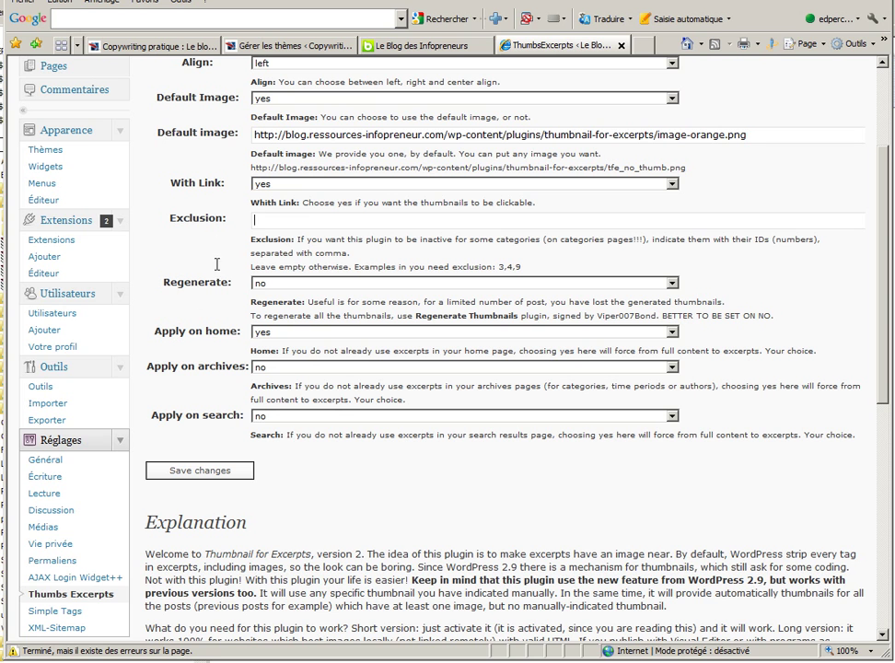
left_click(279, 334)
left_click(264, 350)
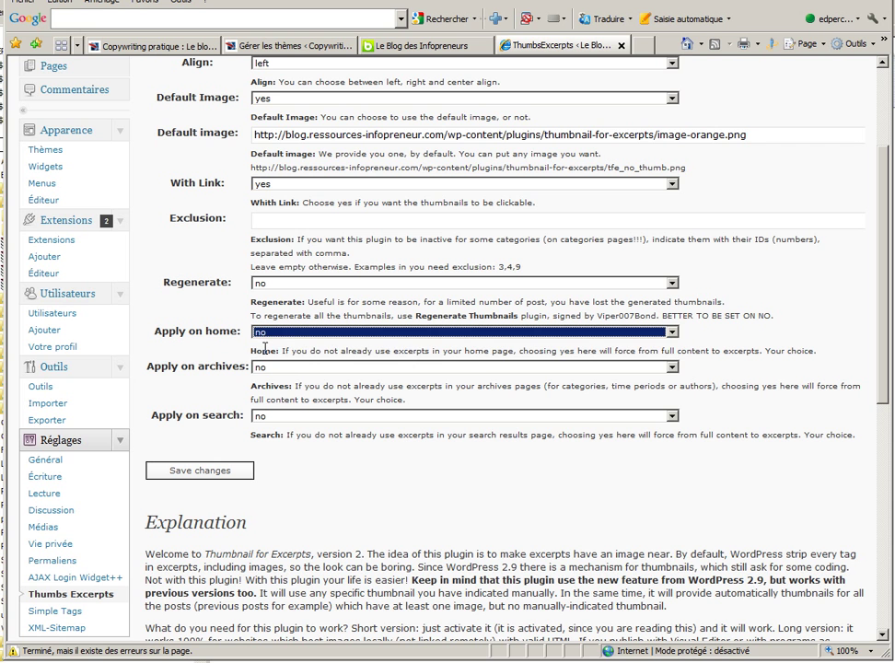
left_click(288, 333)
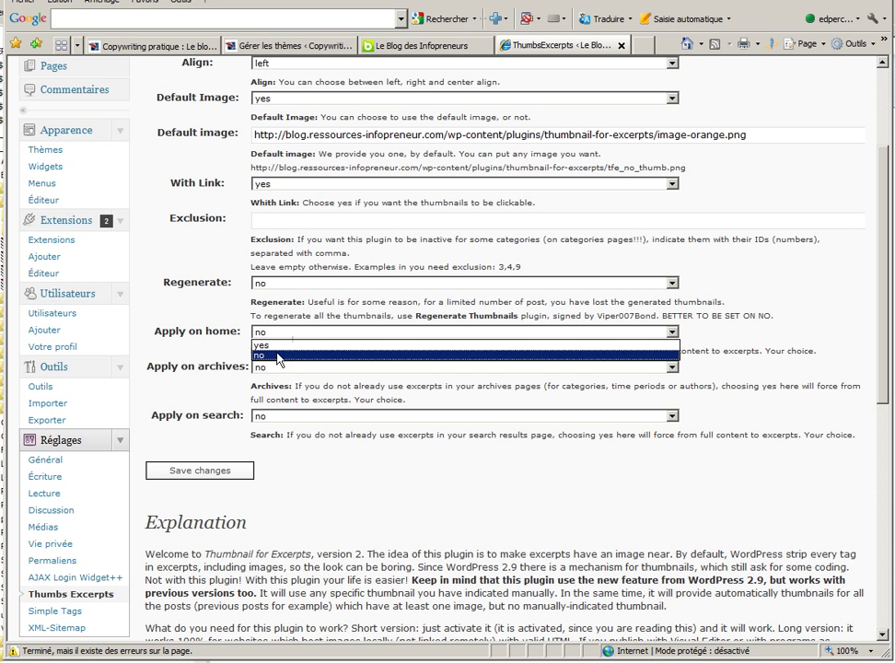
left_click(278, 355)
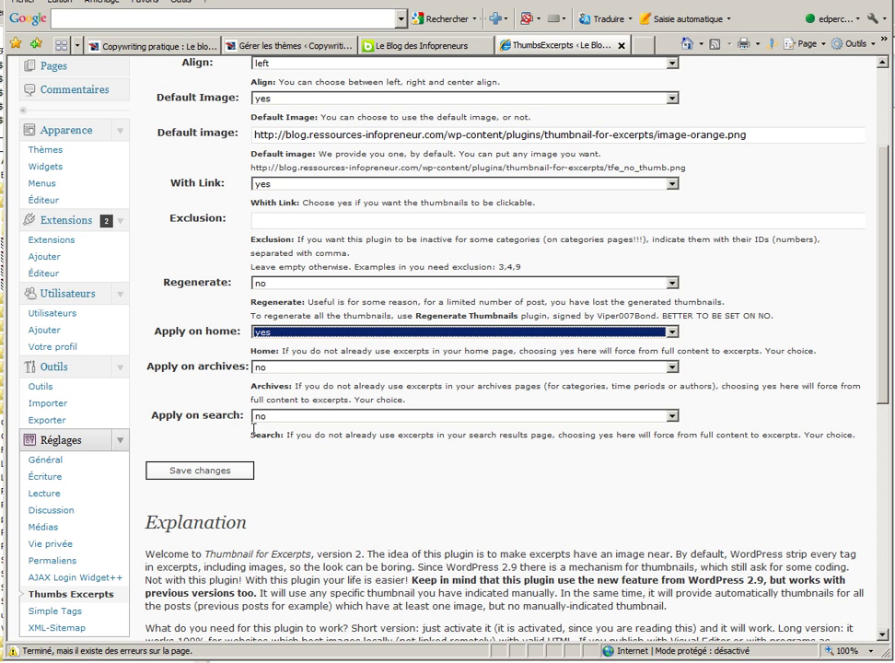
Keep Apply on archives at no and save the plugin settings
left_click(295, 368)
left_click(296, 374)
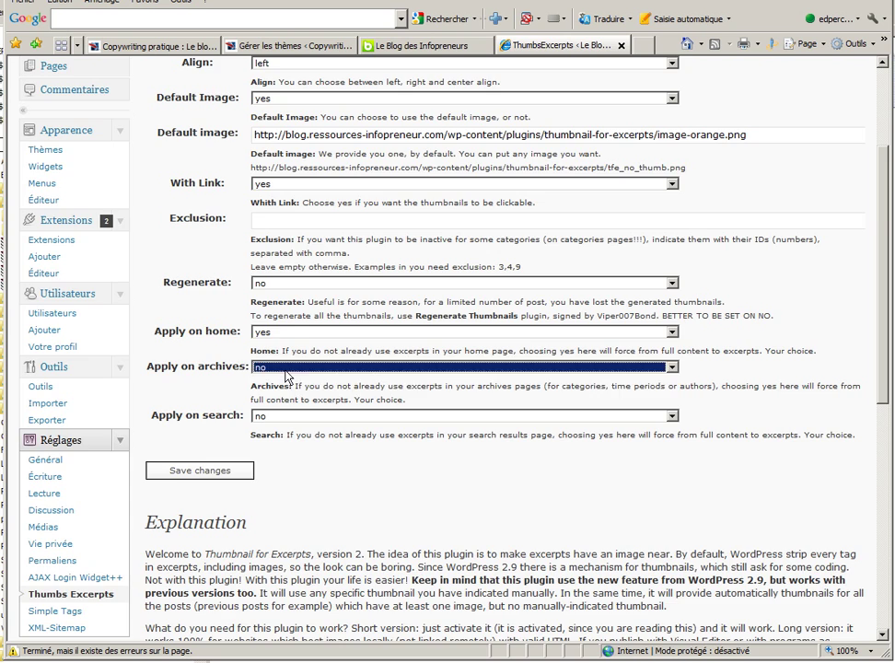
scroll(198, 373, "up", 3)
scroll(206, 392, "down", 5)
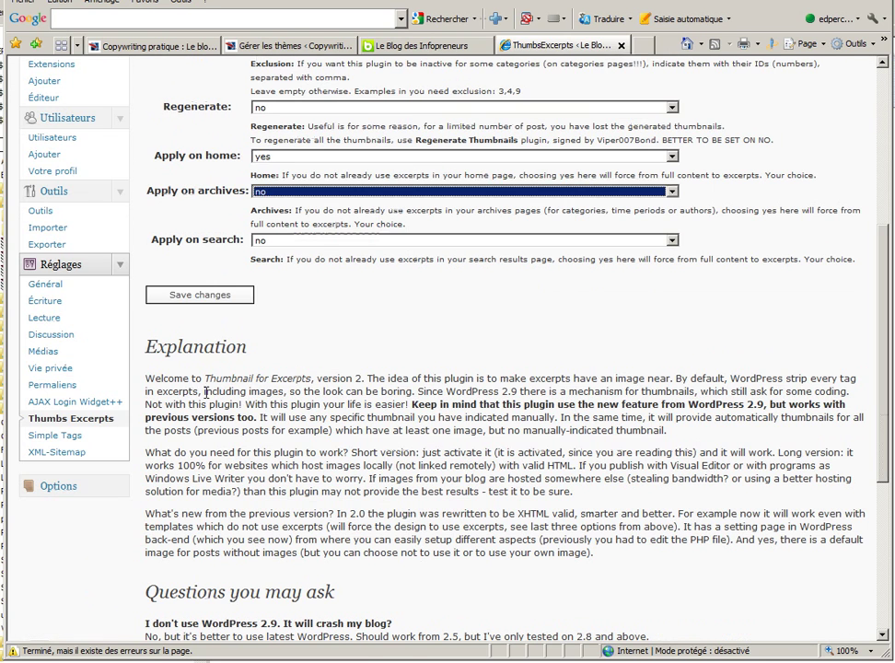
left_click(193, 297)
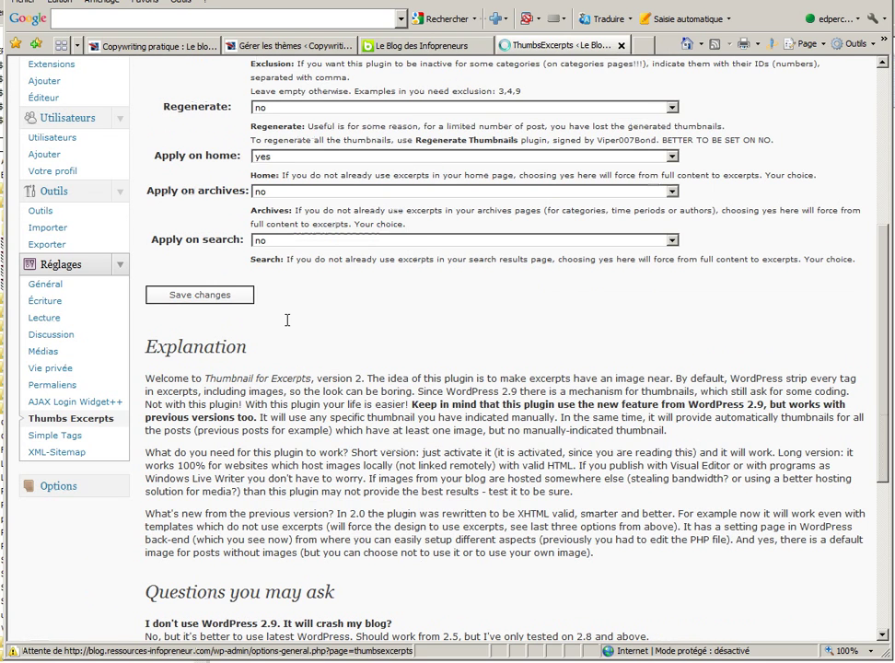
Reload the home page of Le Blog des Infopreneurs and examine the default thumbnails beside the excerpts
left_click(406, 49)
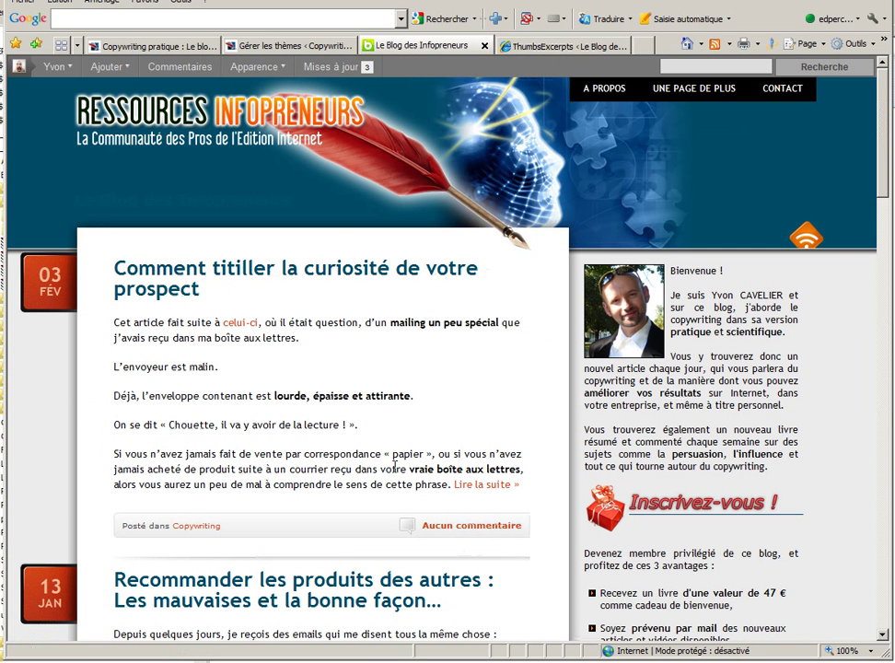
key("F5")
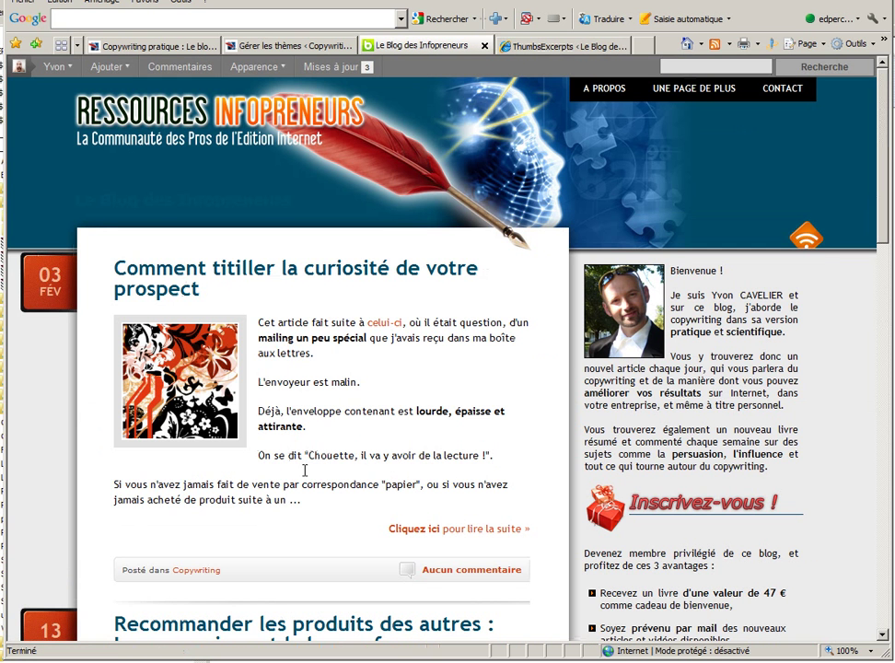
scroll(305, 498, "down", 2)
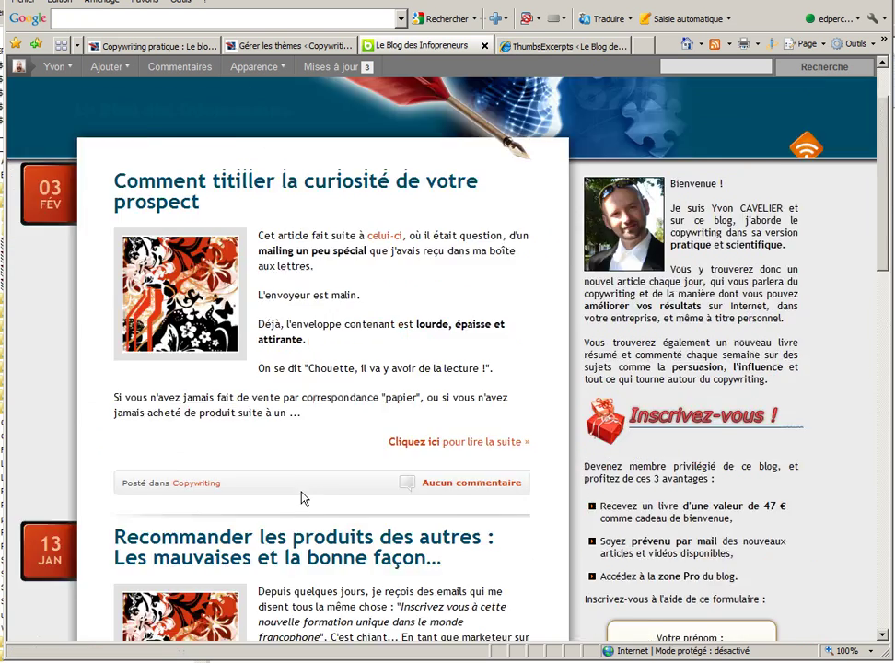
scroll(302, 488, "down", 3)
scroll(301, 487, "up", 5)
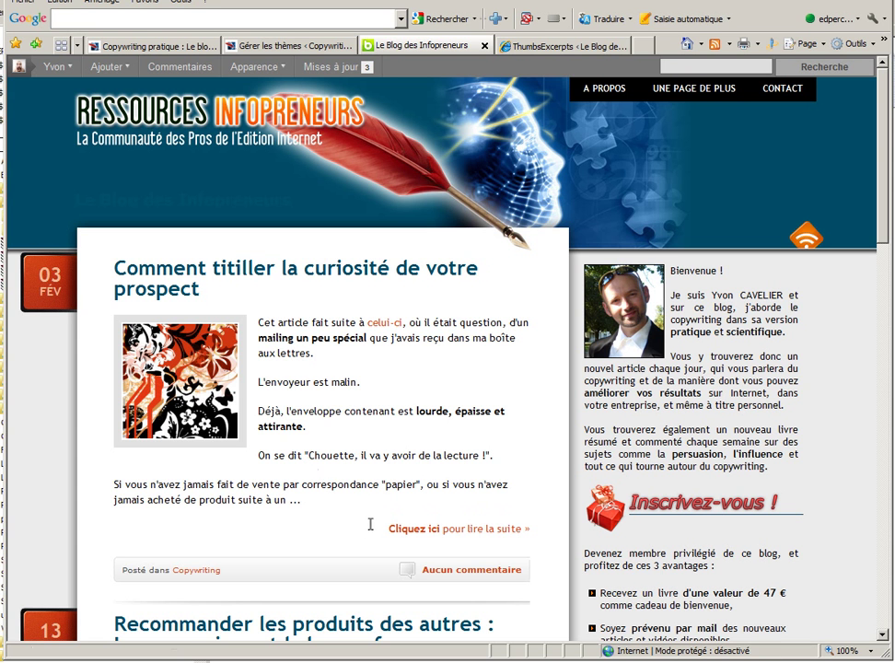
Switch to the FTP client and set the remote thumbnail-for-excerpts folder's permissions to 777, recursively for all files and folders
key("alt+Tab")
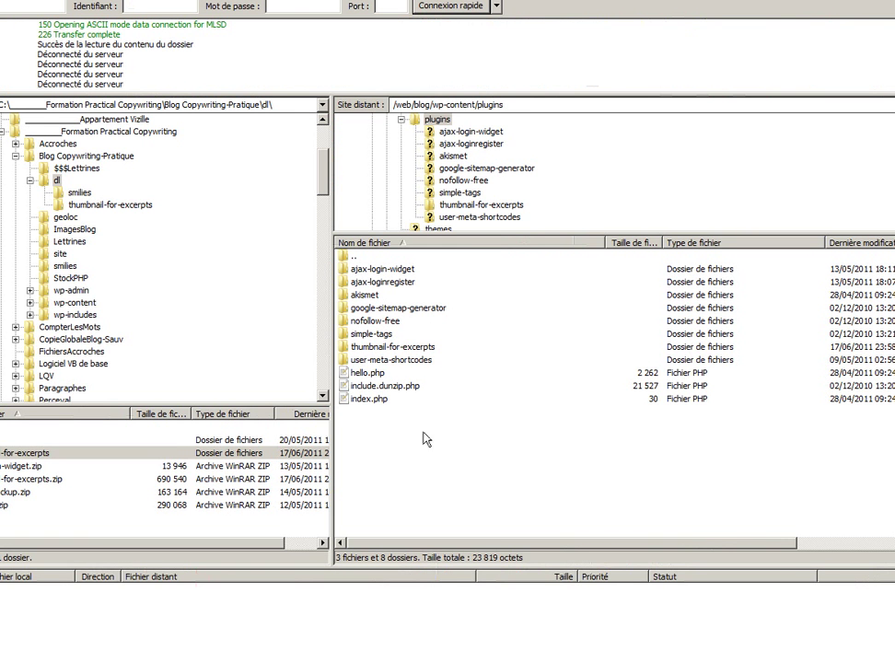
left_click(370, 347)
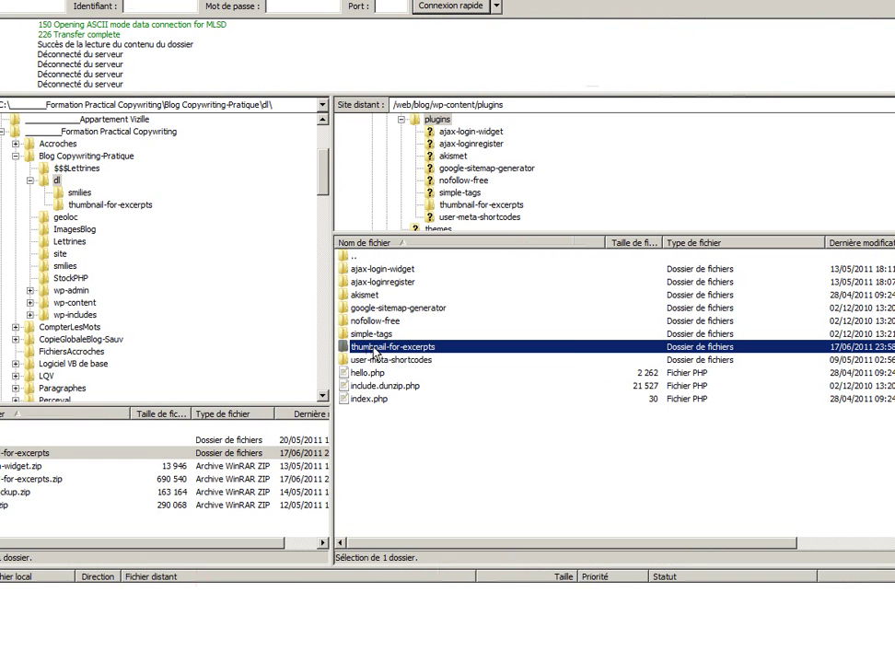
right_click(375, 350)
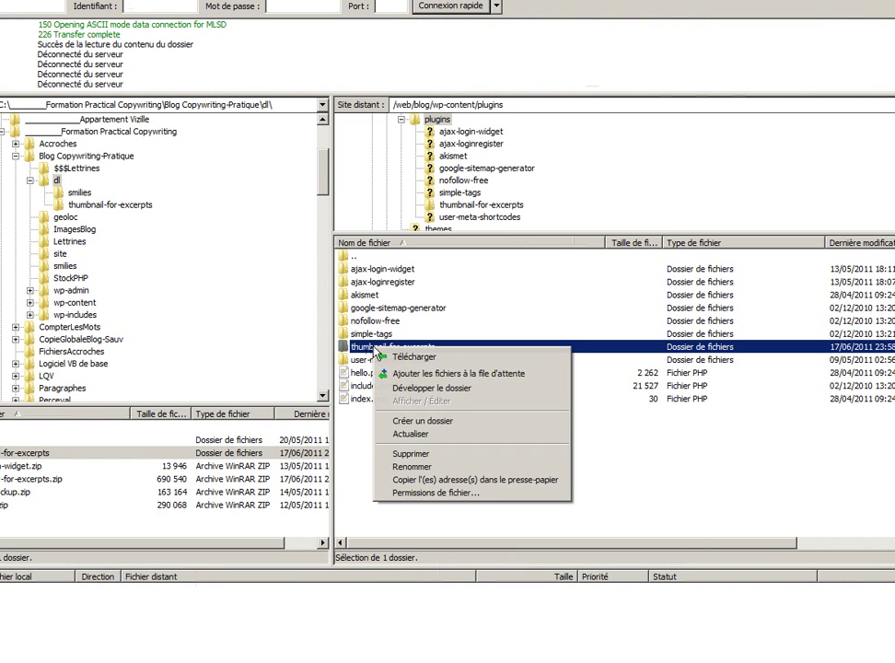
left_click(421, 493)
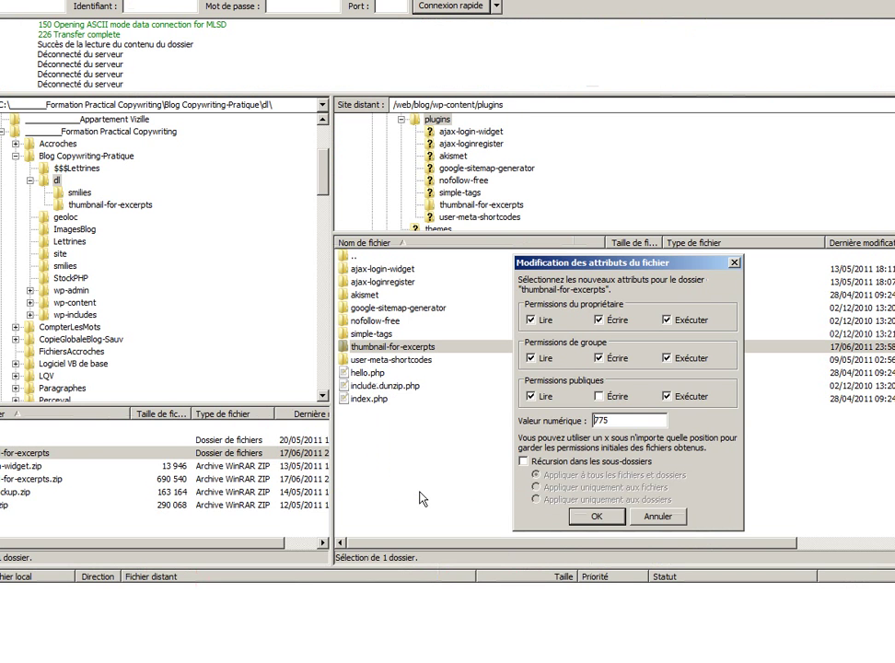
left_click(599, 396)
left_click(523, 461)
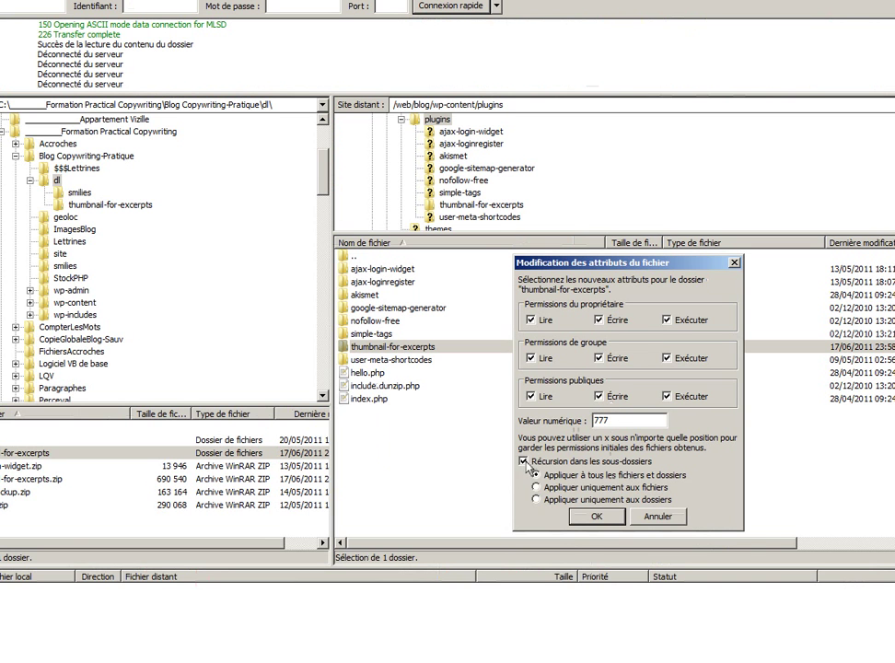
left_click(597, 517)
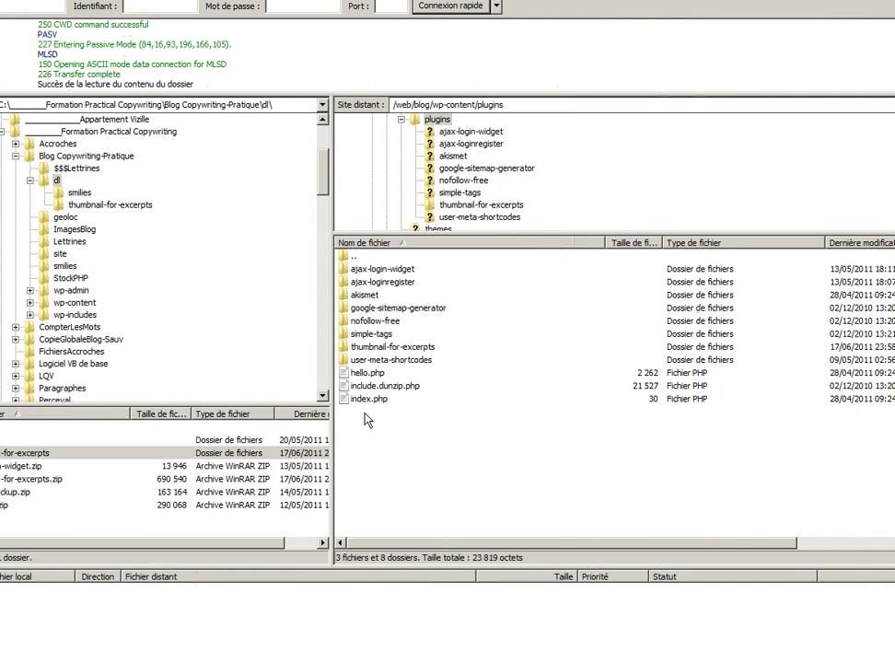
Return to the Thumbnail for Excerpts settings in the browser and set the thumbnail width and height to 80
left_click(451, 660)
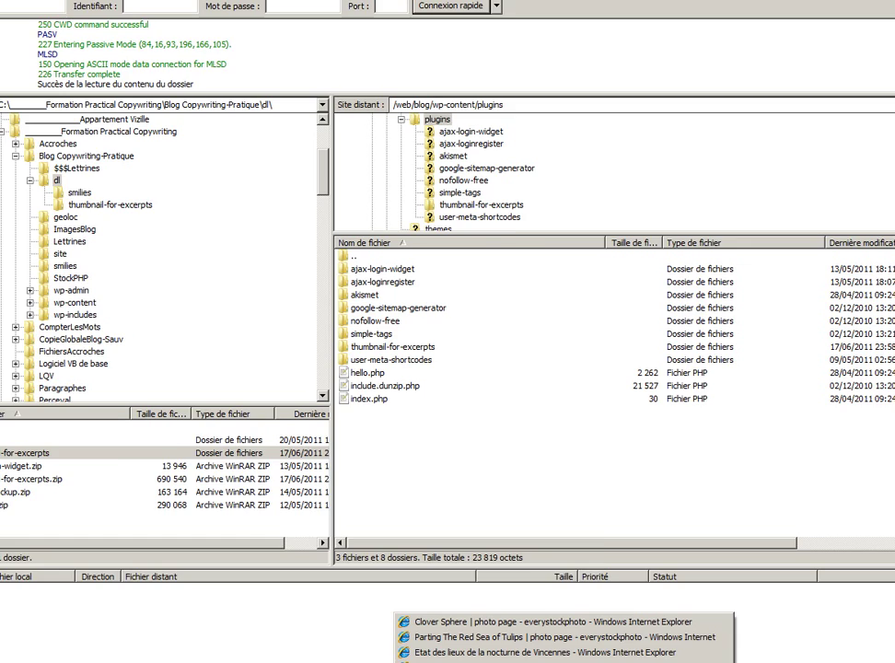
left_click(454, 661)
left_click(552, 46)
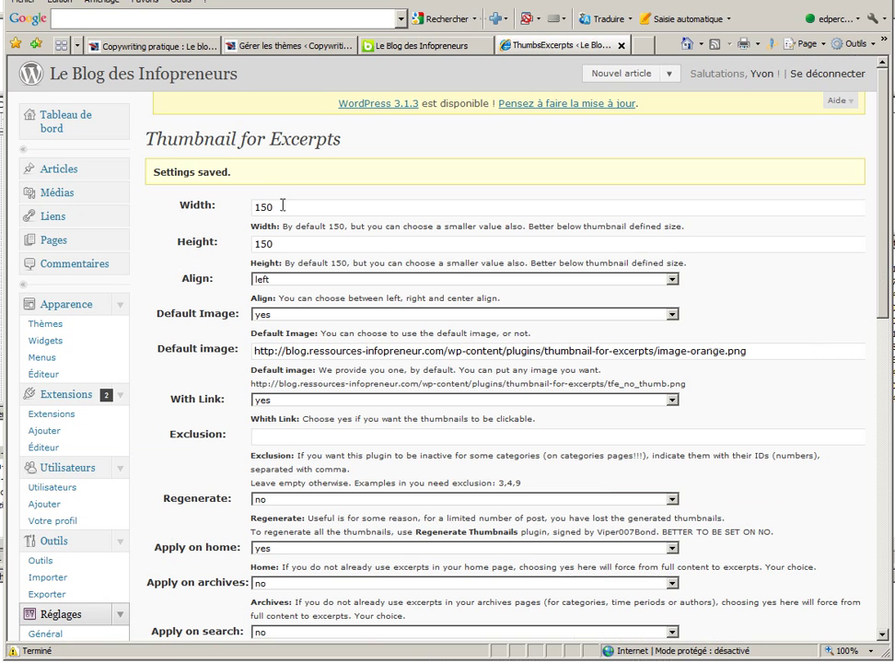
left_click_drag(282, 204, 249, 205)
type("80")
key("Tab")
type("80")
Set the thumbnail alignment to right and save the changes
scroll(214, 440, "down", 3)
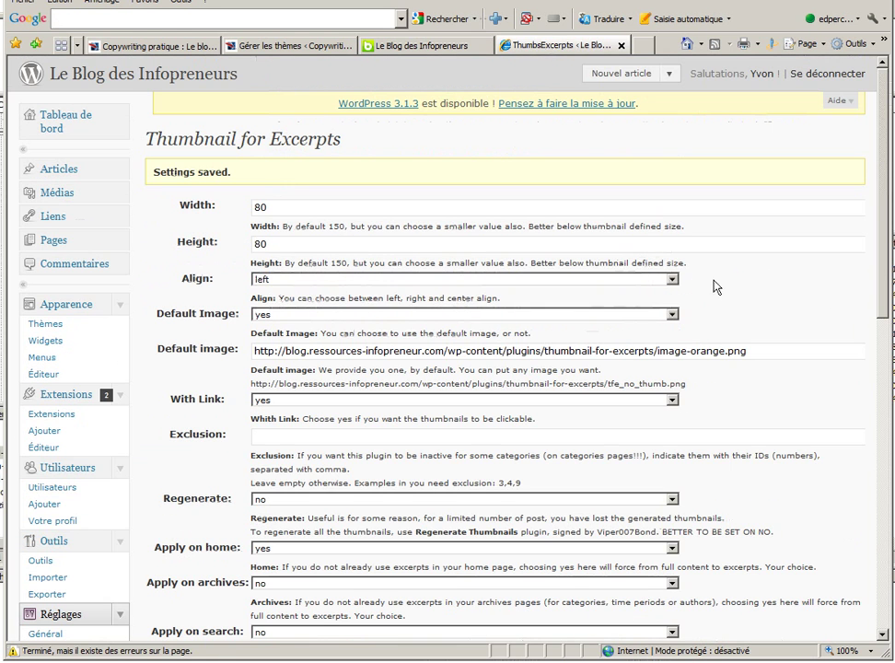
left_click(671, 279)
left_click(368, 303)
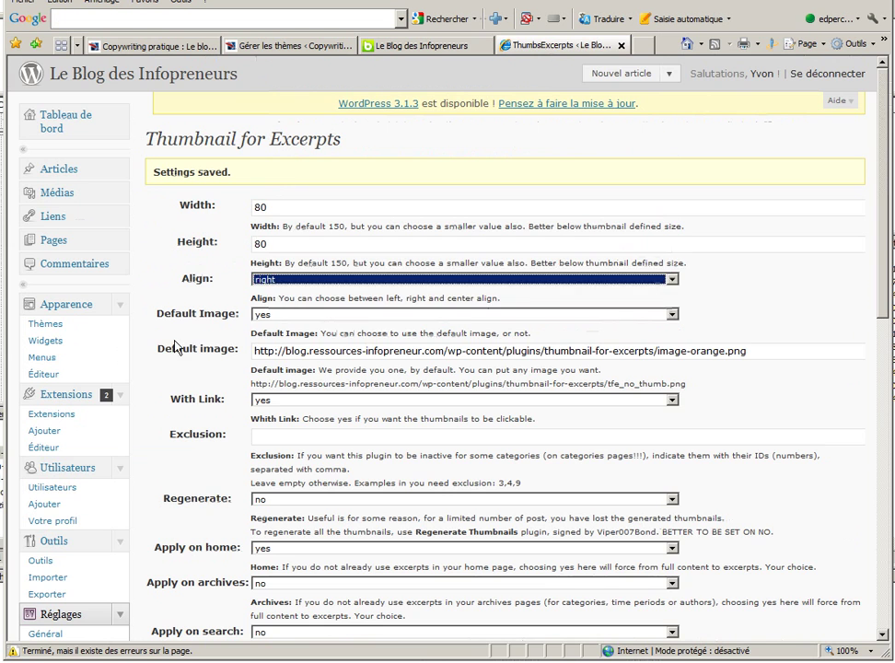
scroll(200, 420, "down", 4)
left_click(197, 339)
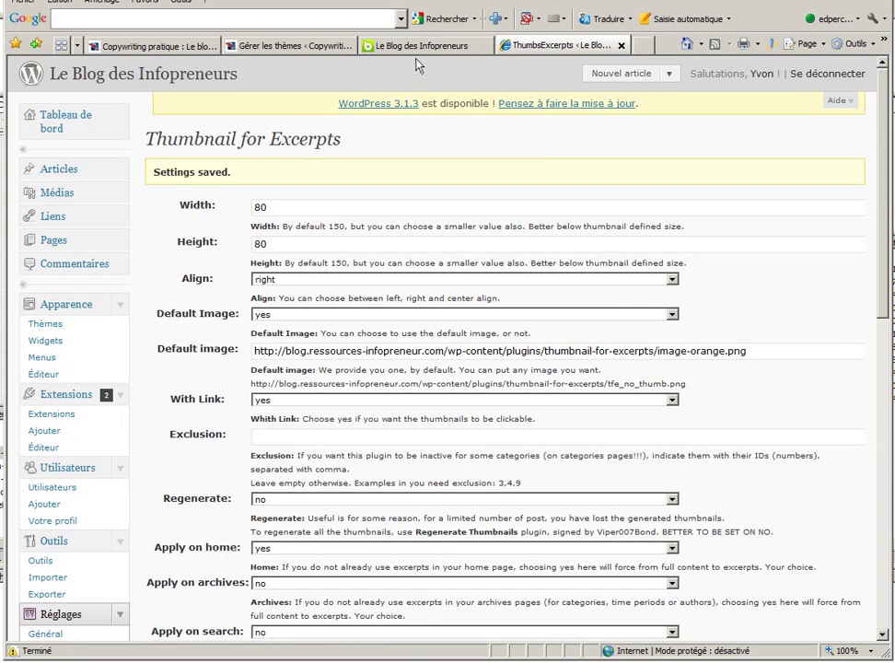
Reload the blog home page to check the thumbnails' new size and alignment, and go back to the plugin settings
left_click(418, 45)
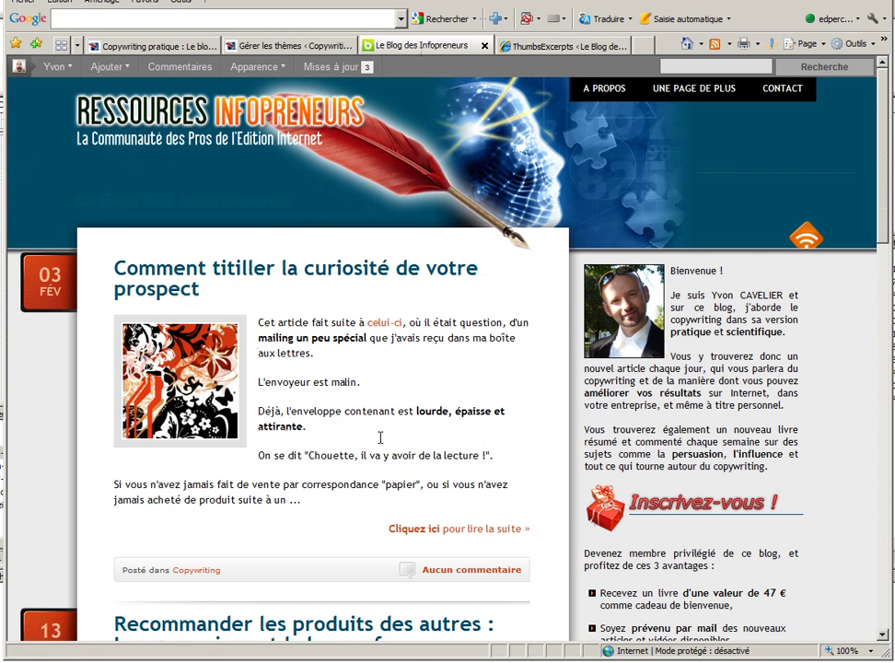
key("F5")
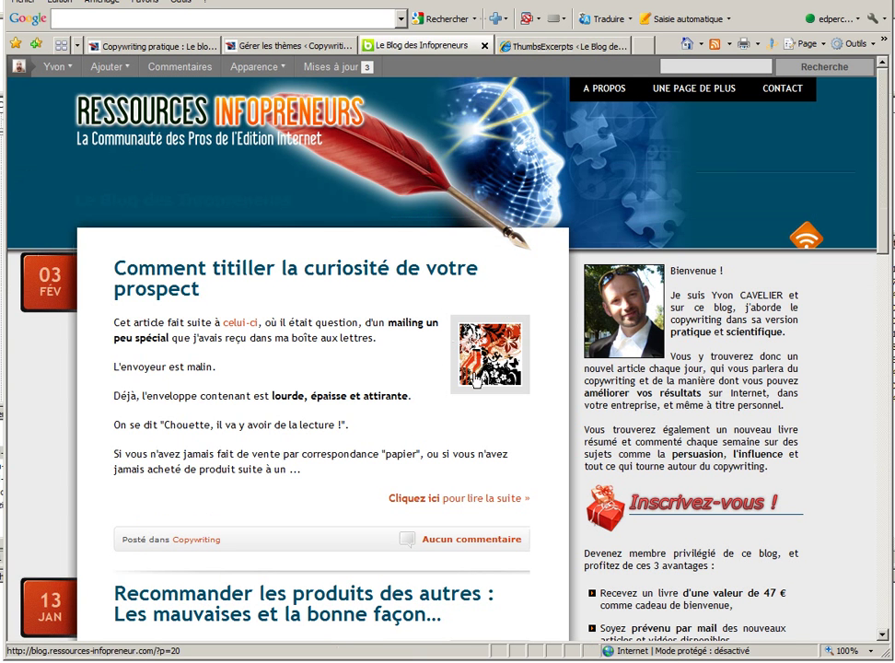
left_click(550, 47)
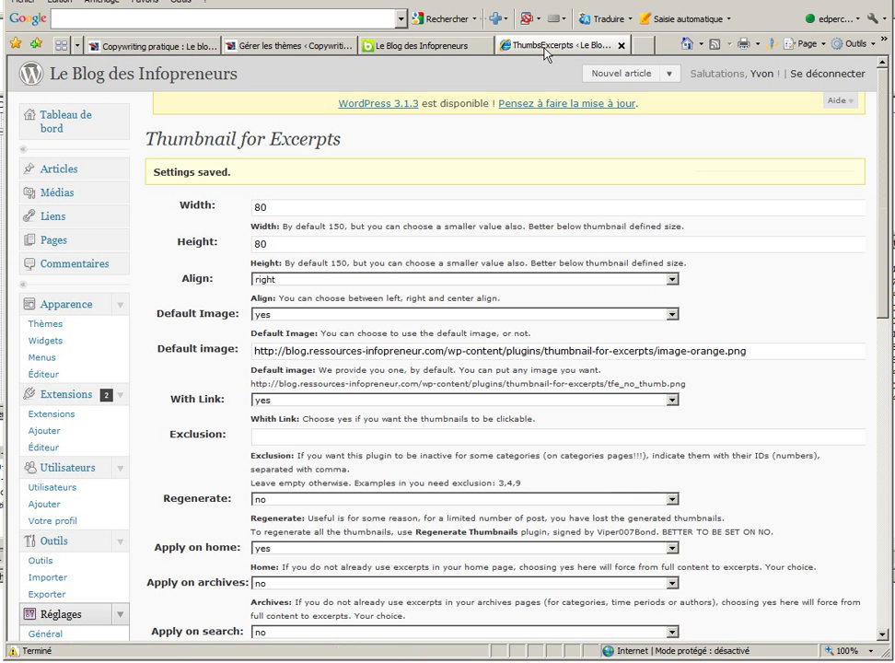
Set the thumbnail width and height to 150 in the Thumbnail for Excerpts settings
left_click_drag(269, 205, 181, 206)
type("150")
left_click_drag(270, 243, 172, 237)
type("15")
Set the thumbnail alignment to left and save the plugin settings
left_click(265, 281)
left_click(267, 292)
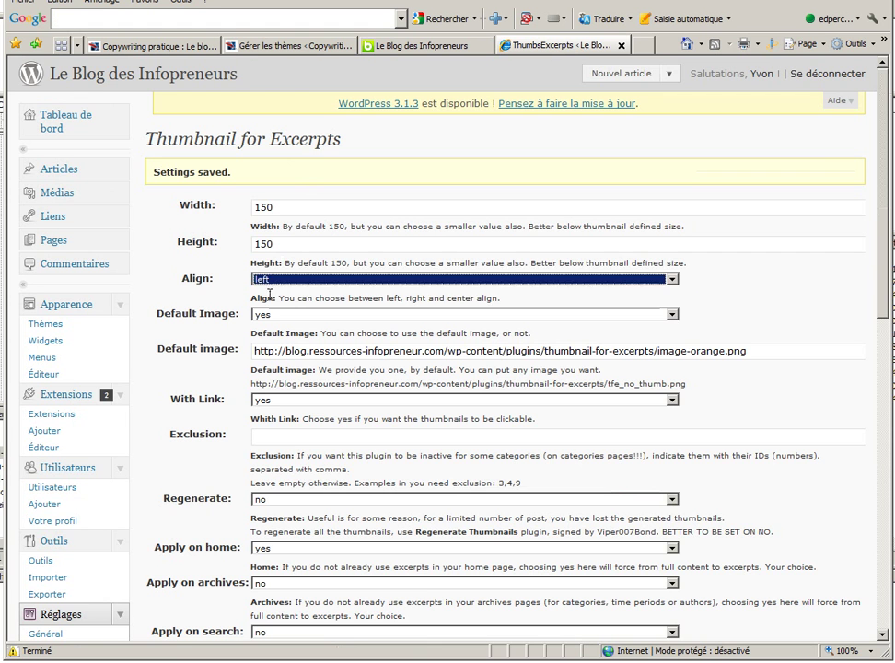
left_click(215, 403)
scroll(215, 402, "down", 7)
left_click(223, 339)
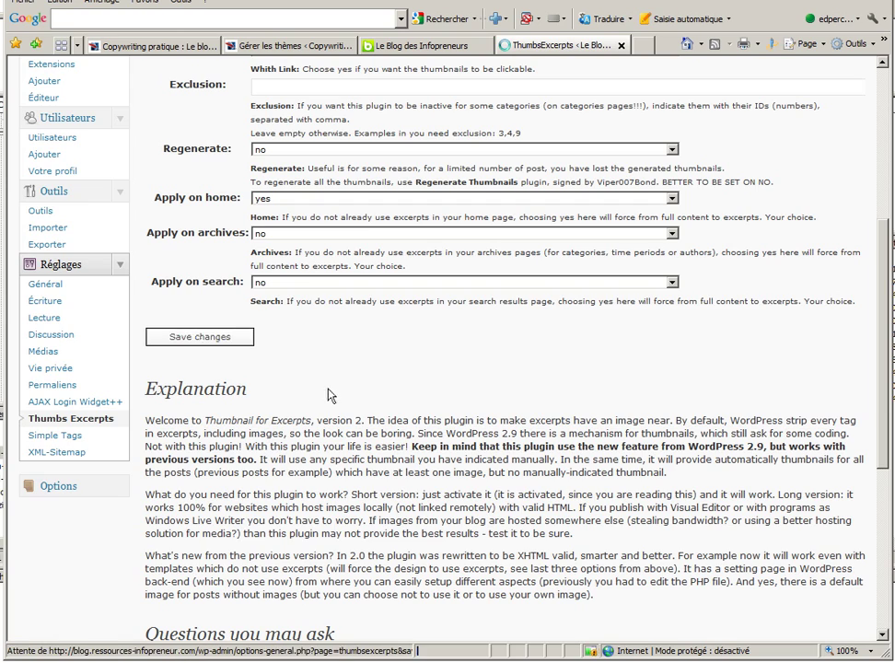
left_click(241, 339)
Open the Thumbnail For Excerpts plugin's thumbnailforexcerpts.php file in the WordPress plugin editor
scroll(153, 297, "down", 10)
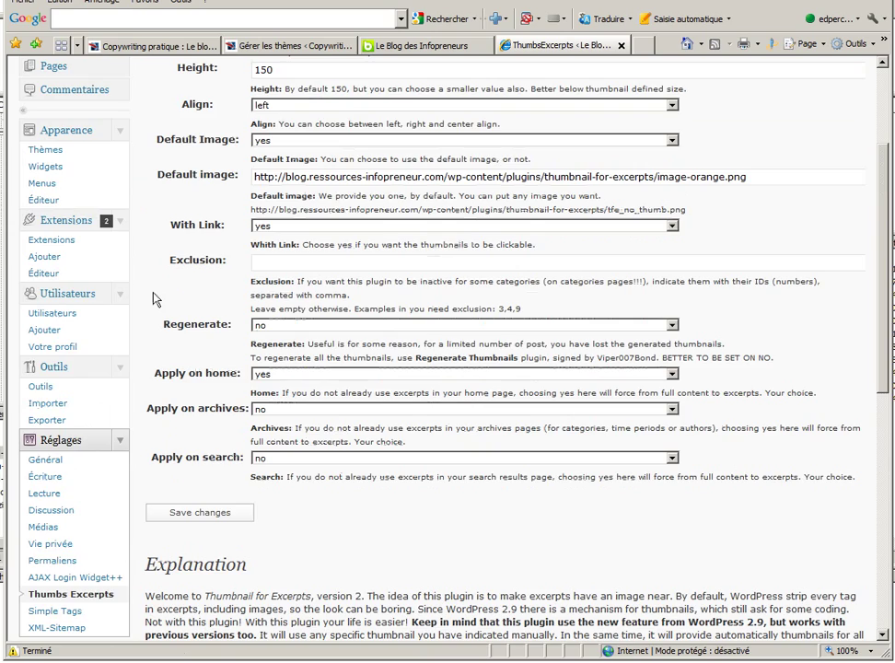
scroll(154, 297, "up", 5)
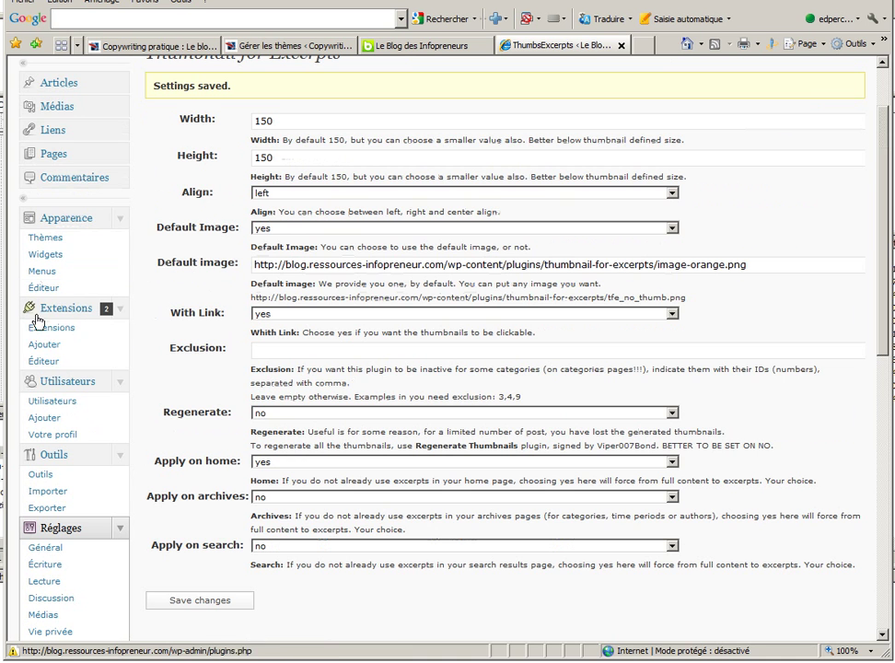
left_click(41, 365)
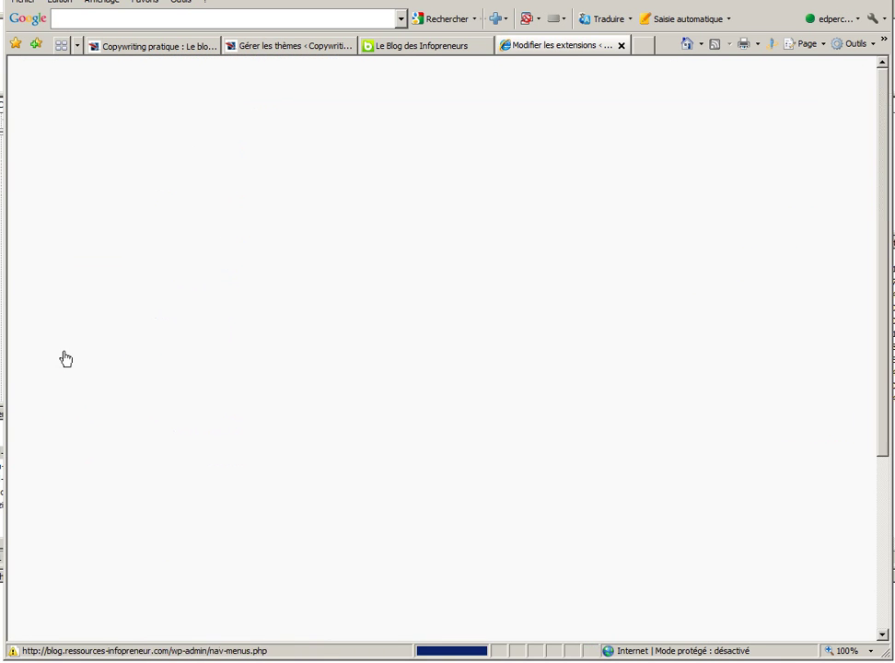
left_click(856, 170)
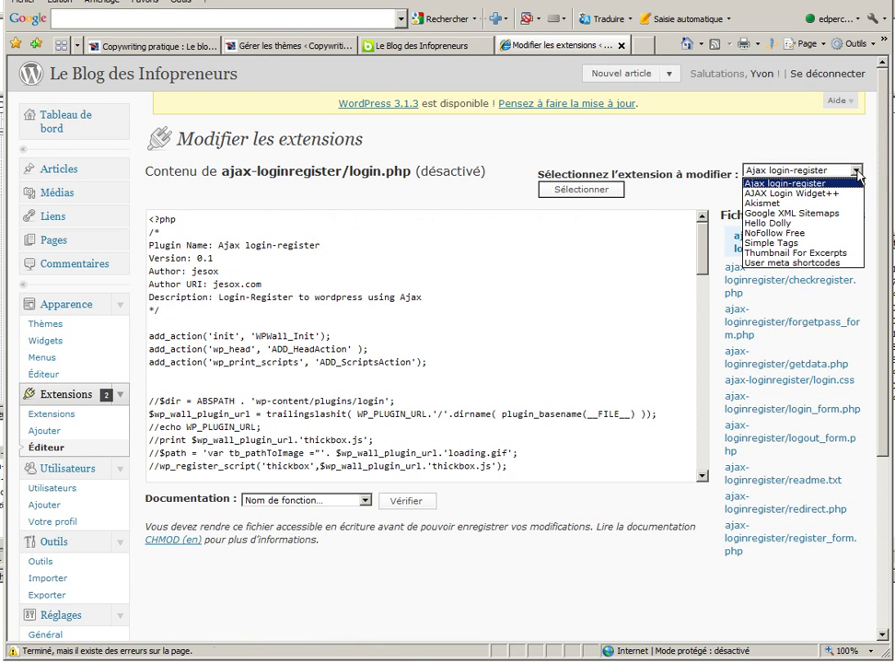
left_click(802, 252)
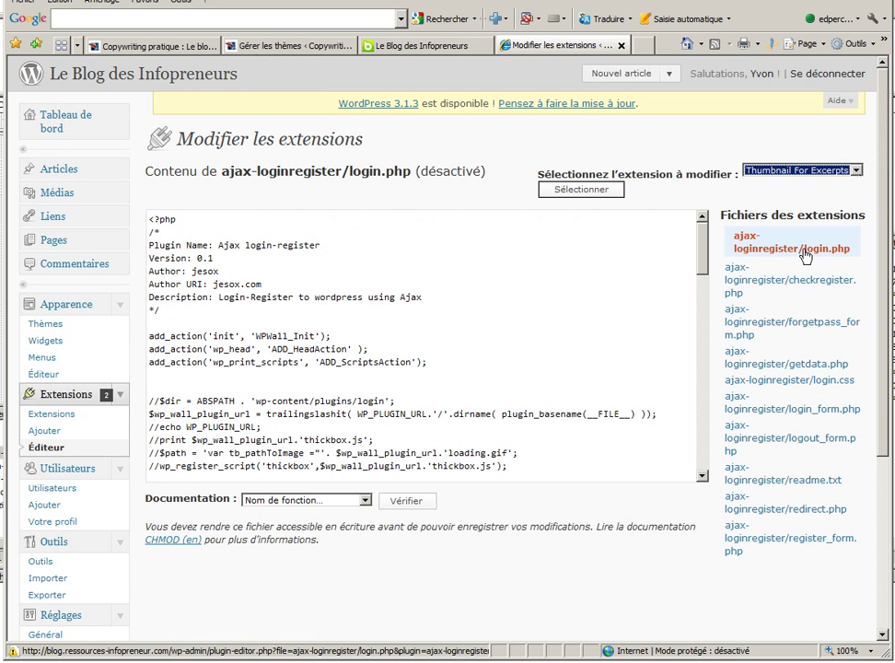
left_click(585, 191)
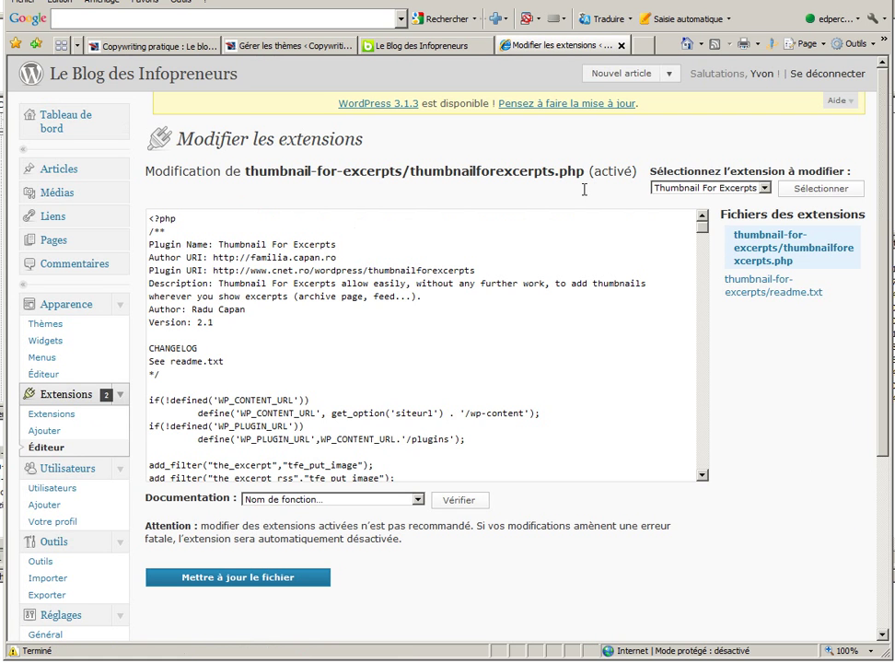
Search the plugin code for "cliquez" and bring both $LaSuite read-more link lines into view
scroll(357, 303, "down", 2)
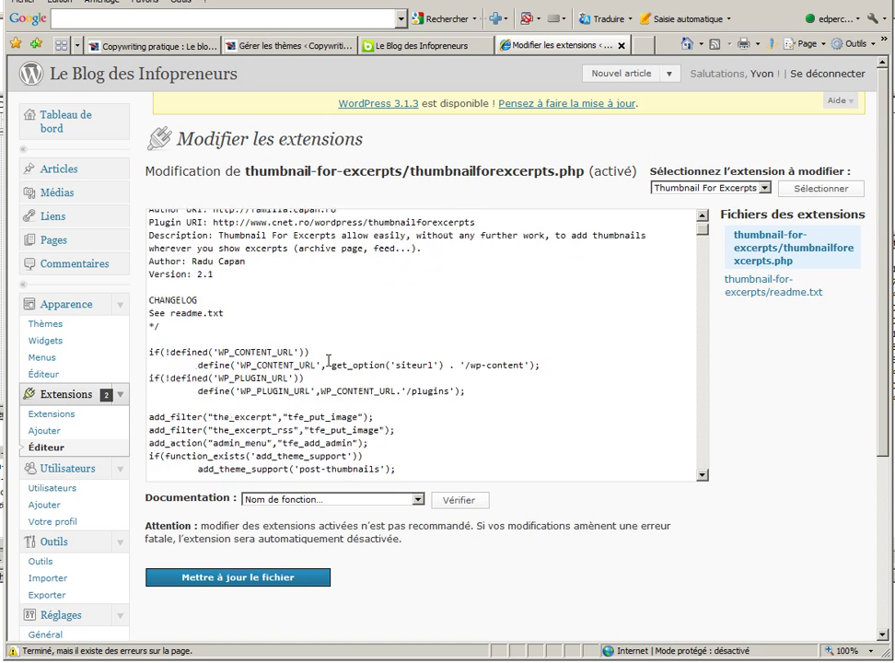
scroll(341, 331, "up", 2)
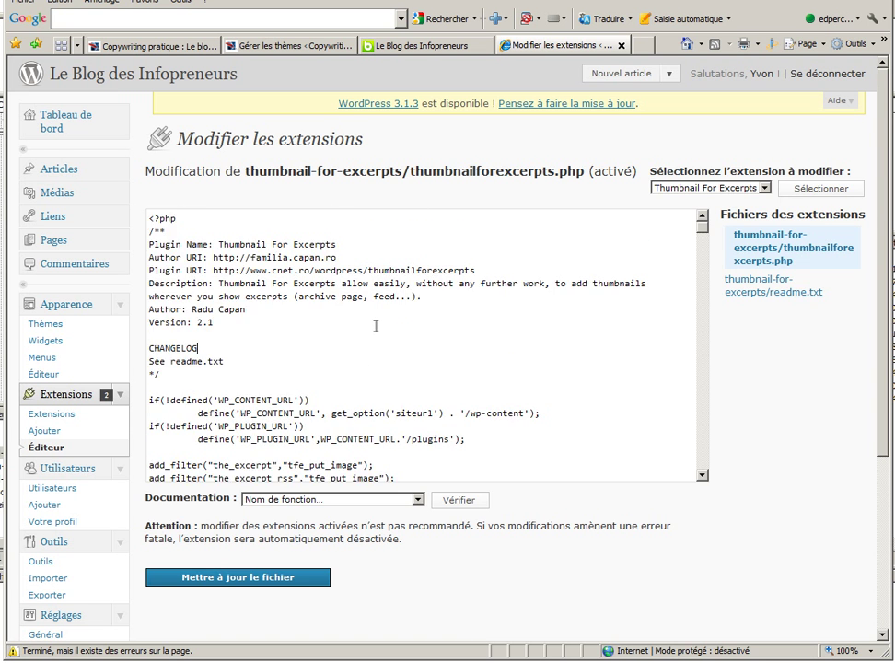
key("ctrl+f")
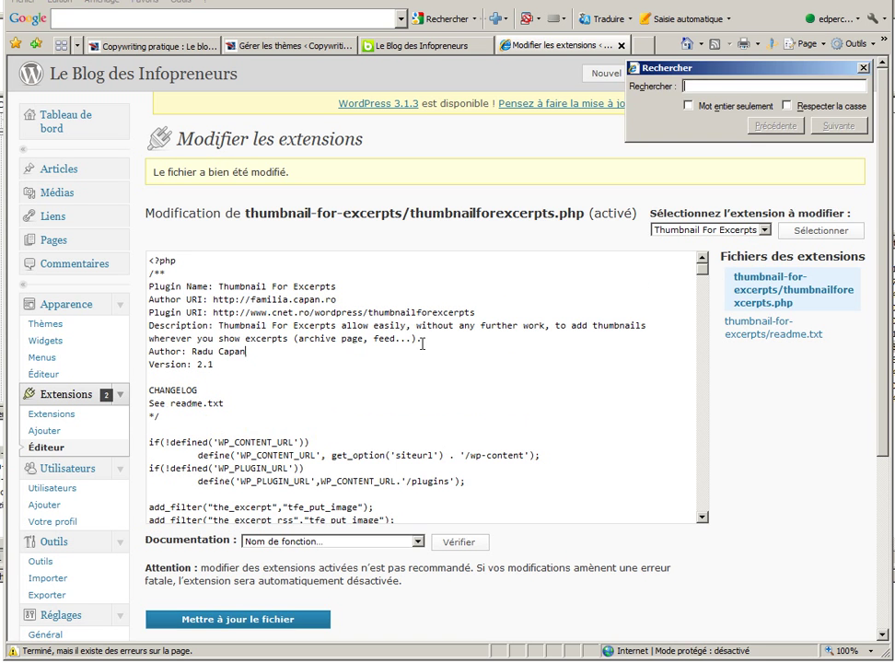
type("cliquez")
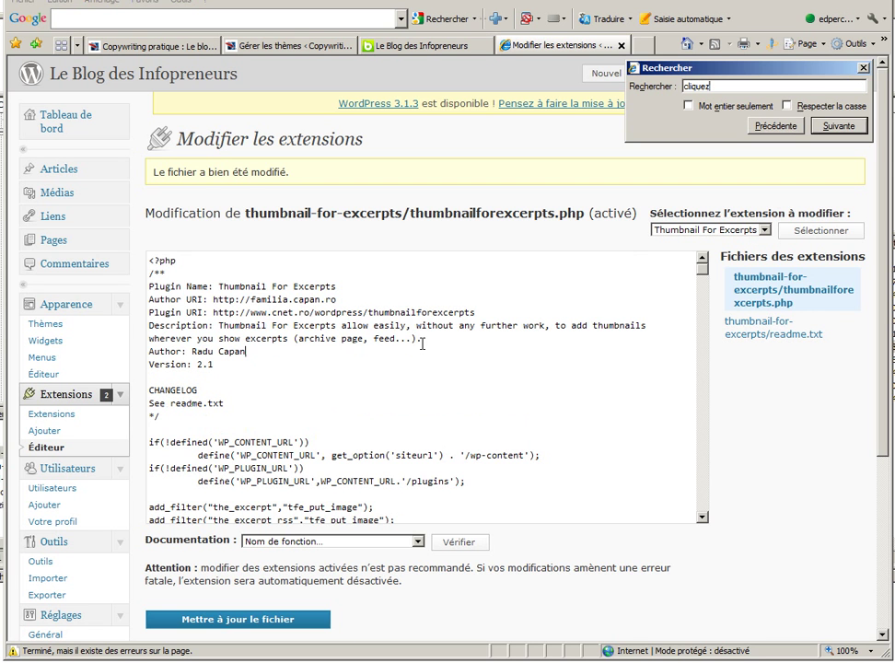
left_click(828, 128)
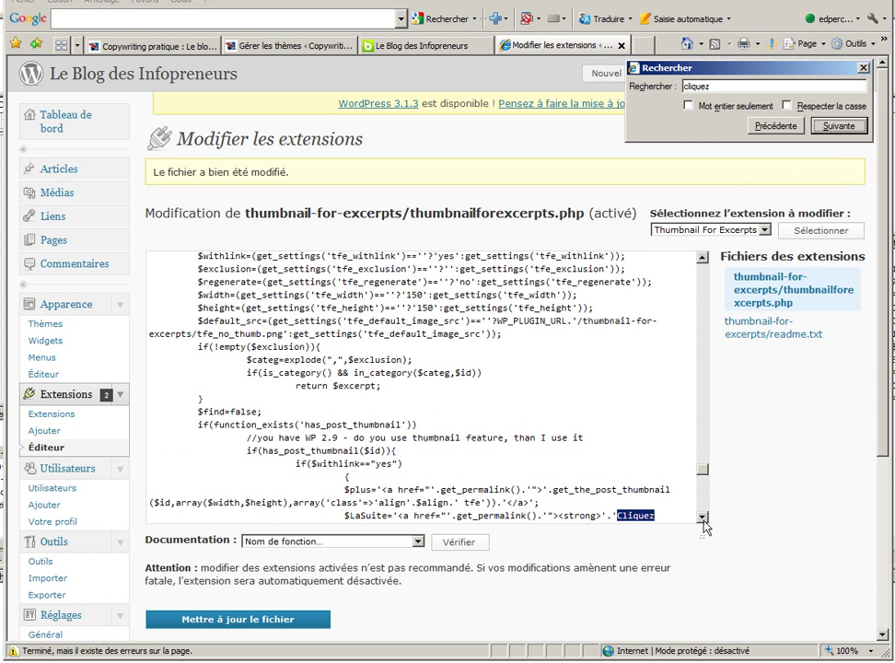
left_click(702, 517)
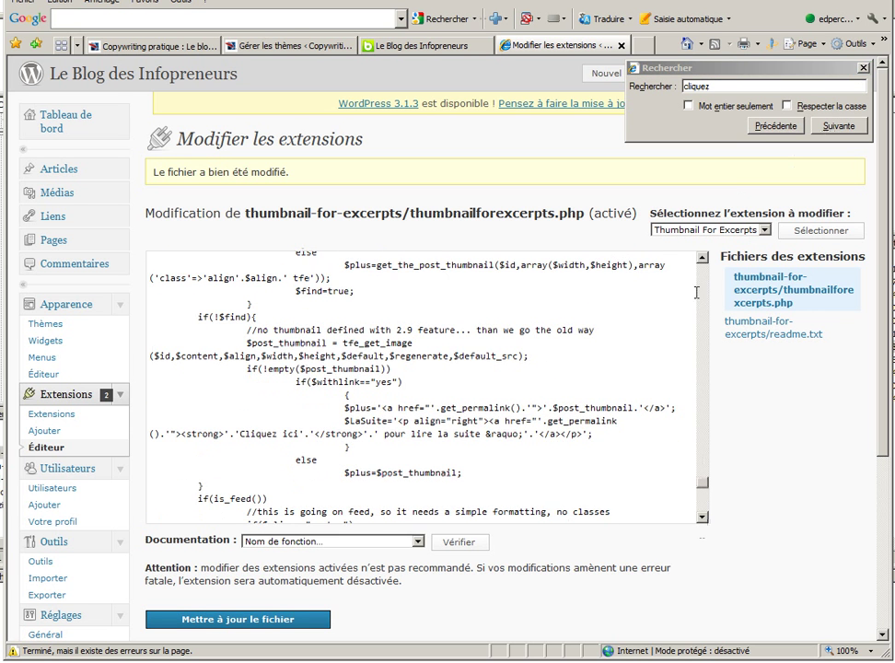
left_click(702, 258)
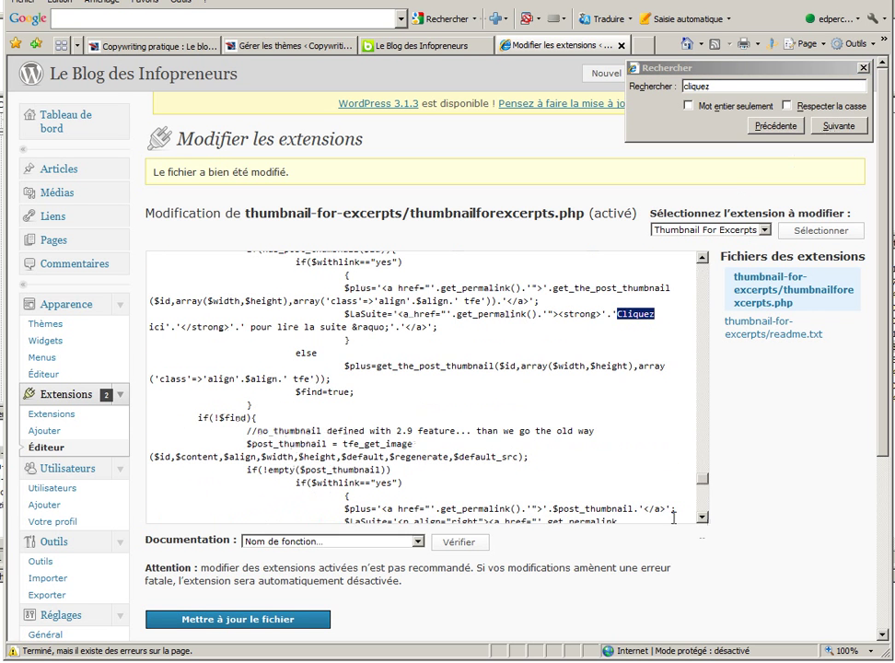
left_click(702, 517)
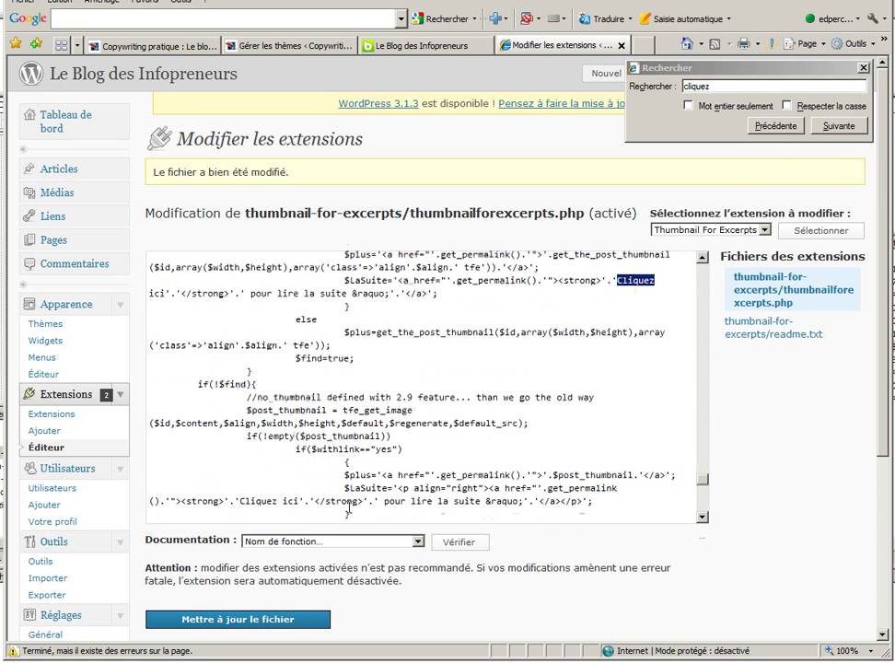
Replace "Cliquez" with "Faites un clic" in the $LaSuite line of the no-thumbnail branch
double_click(257, 502)
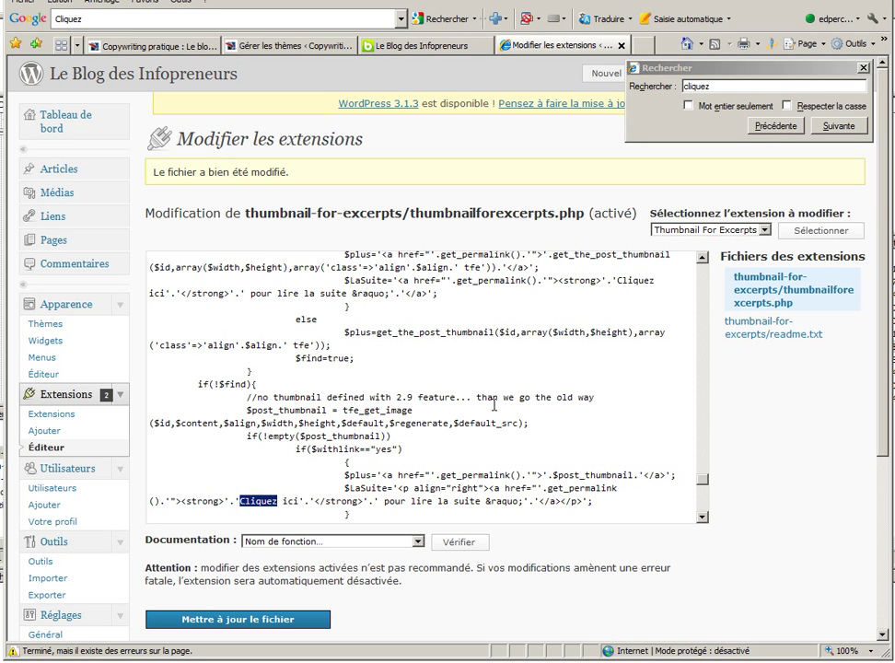
type("Un clic")
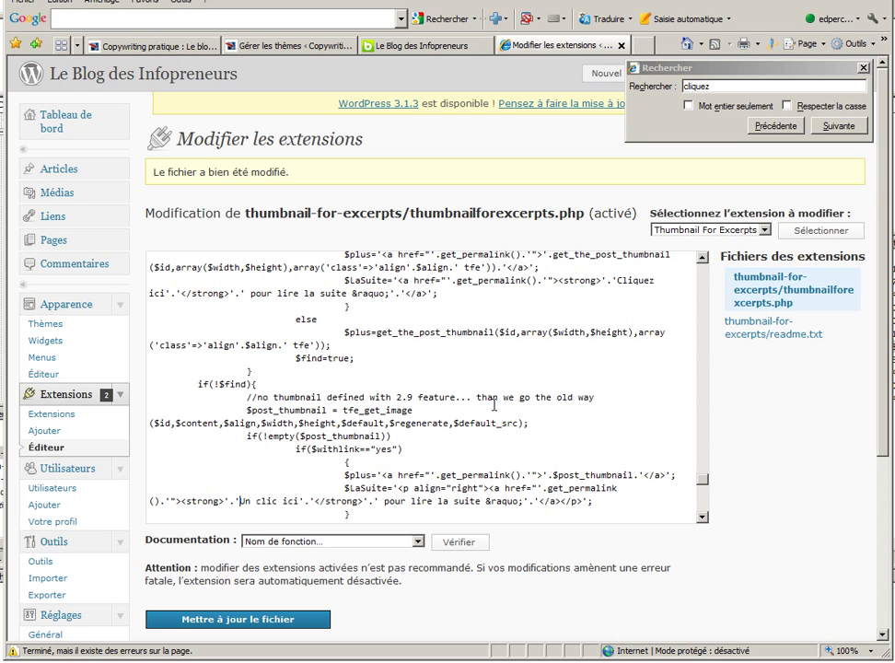
type("Faites u")
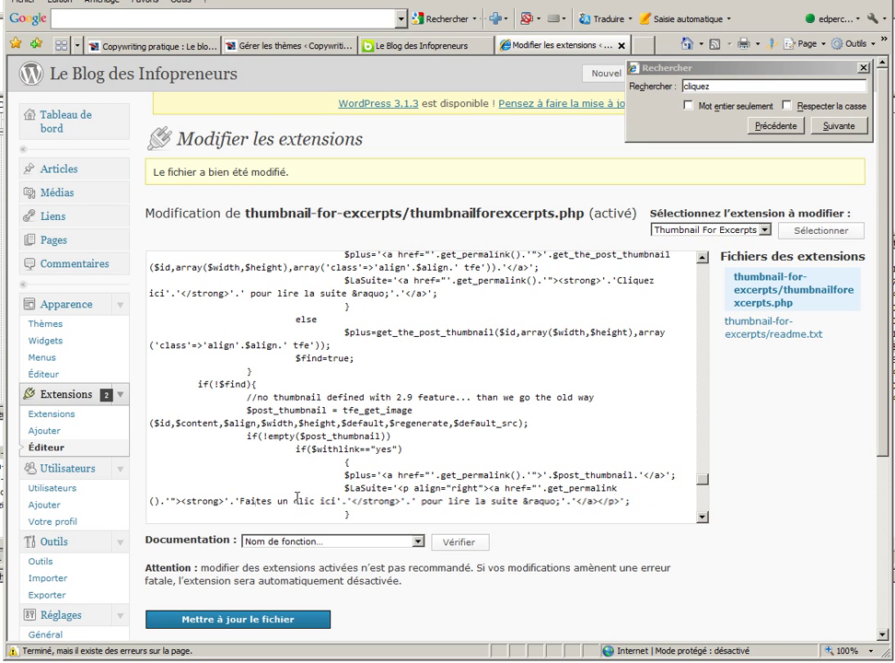
Copy "Faites un clic" and paste it over 'Cliquez ici' in the first $LaSuite line, closing the string with a quote
left_click_drag(312, 502, 248, 505)
key("ctrl+c")
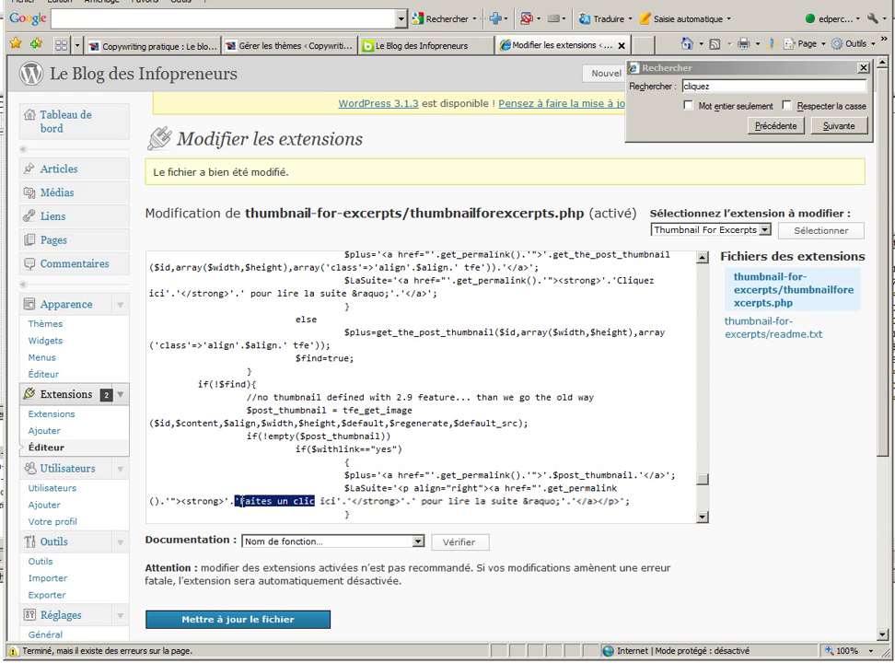
left_click_drag(611, 279, 162, 294)
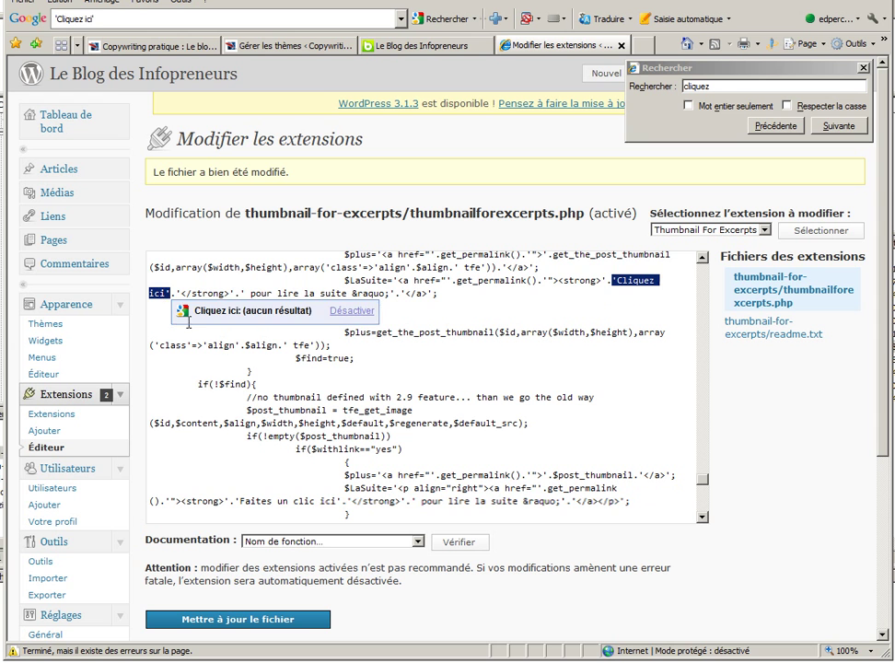
key("ctrl+v")
type("'")
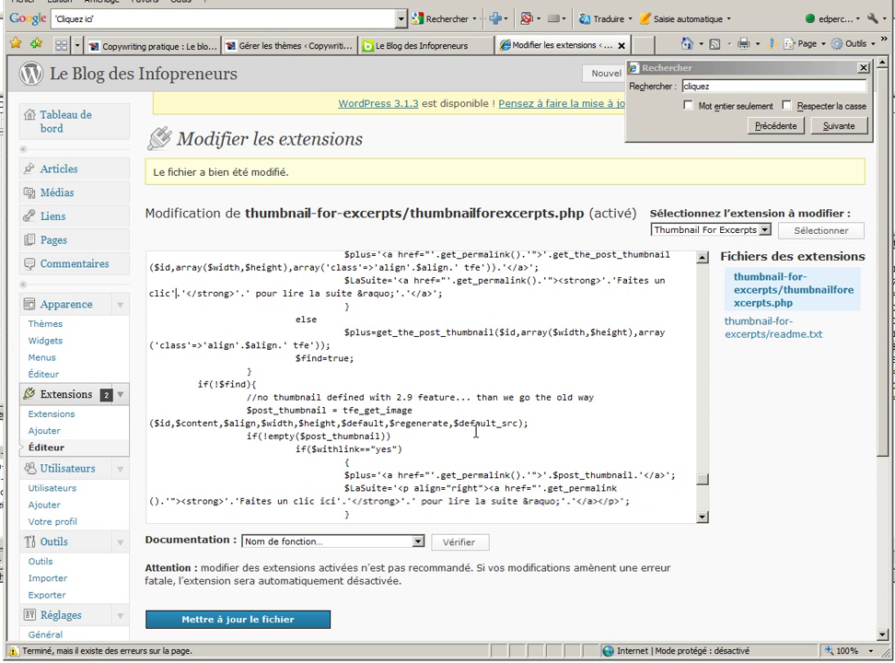
key("Left")
Update the plugin file and reload the blog home page to check the articles' read-more link text
left_click(261, 620)
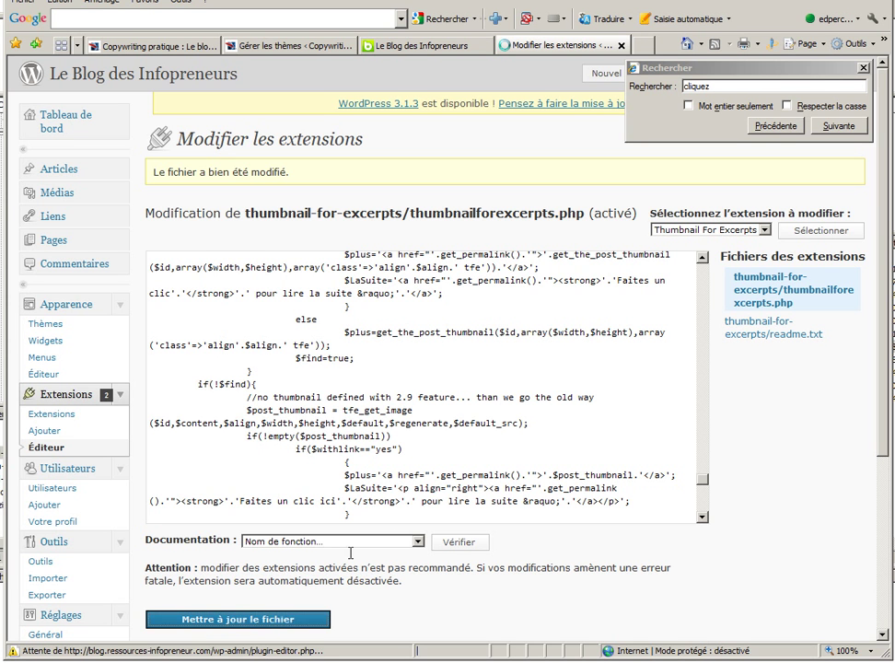
left_click(295, 624)
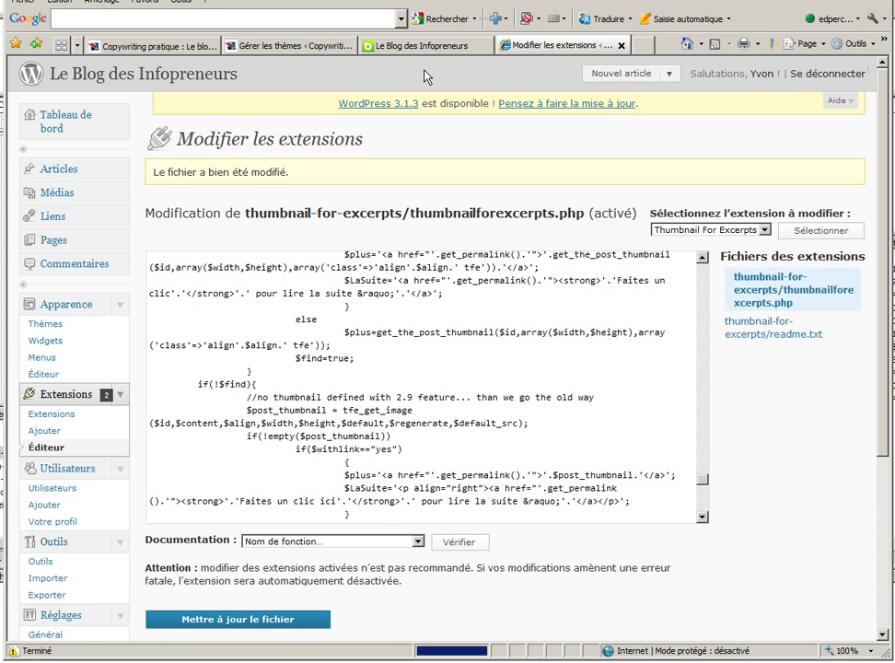
left_click(399, 48)
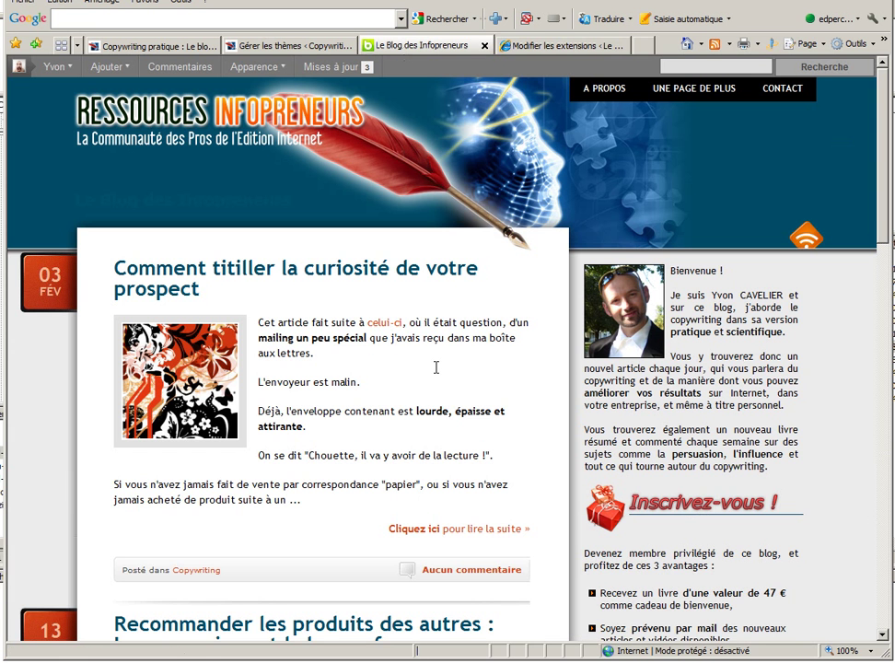
key("F5")
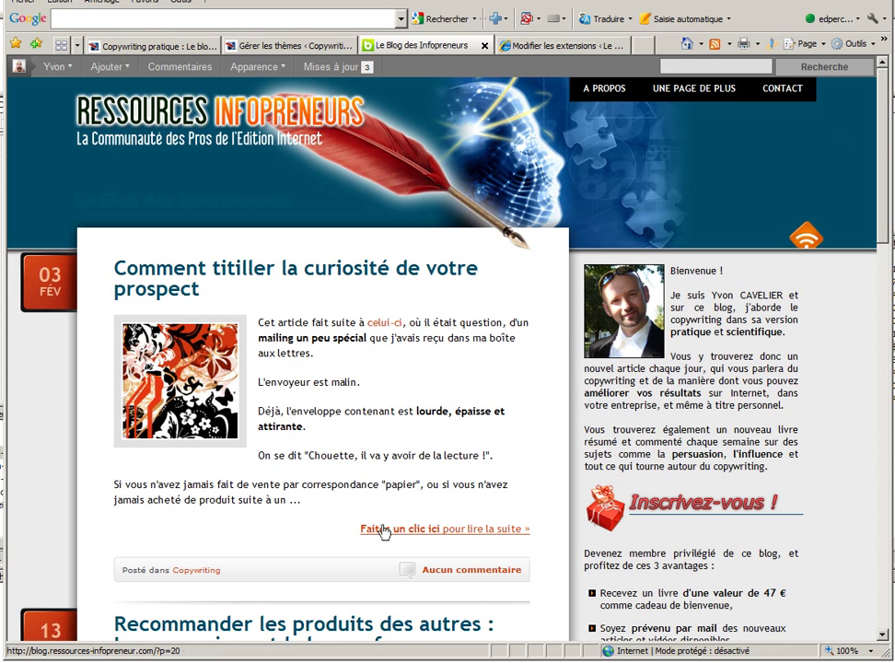
scroll(385, 532, "down", 3)
scroll(350, 387, "up", 2)
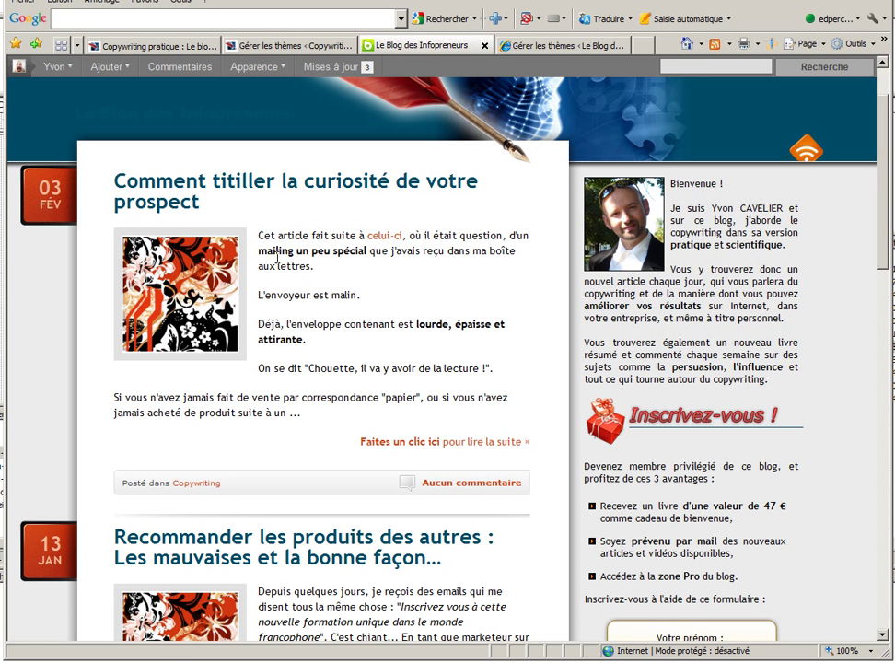
View the first article through its read-more link, and highlight the excerpt of "Recommander les produits des autres" on the home page
left_click(414, 443)
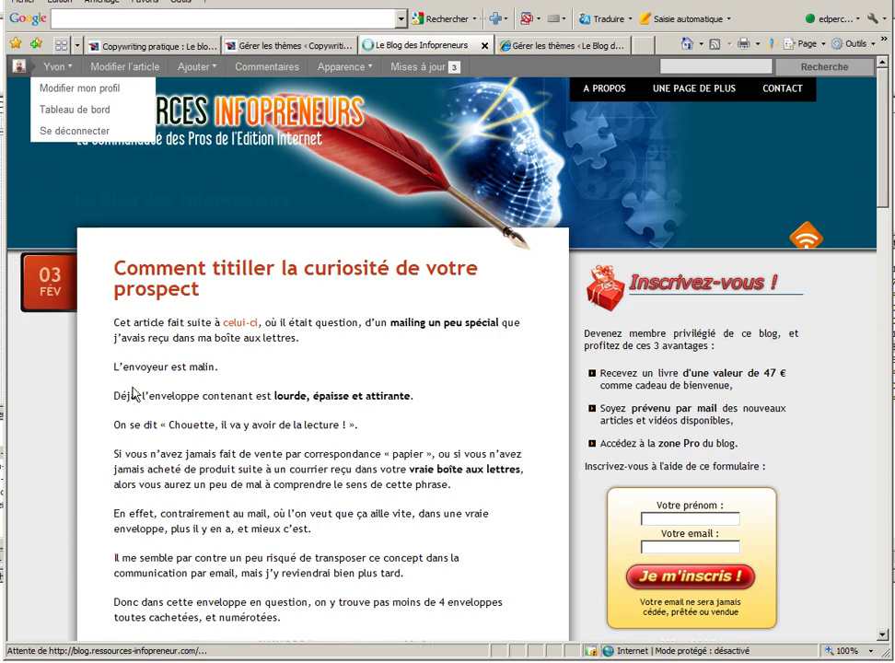
scroll(259, 333, "down", 5)
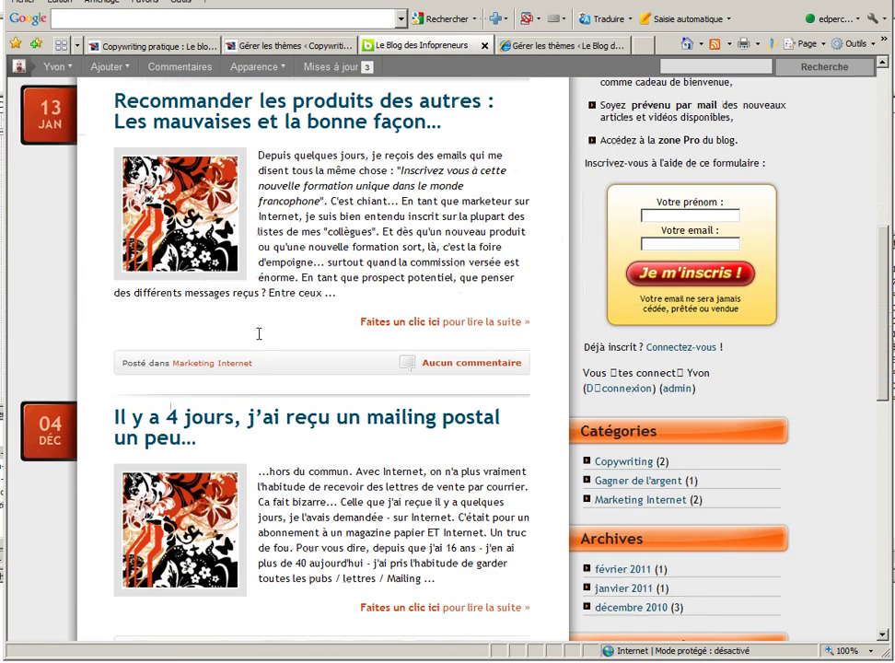
left_click_drag(258, 154, 328, 295)
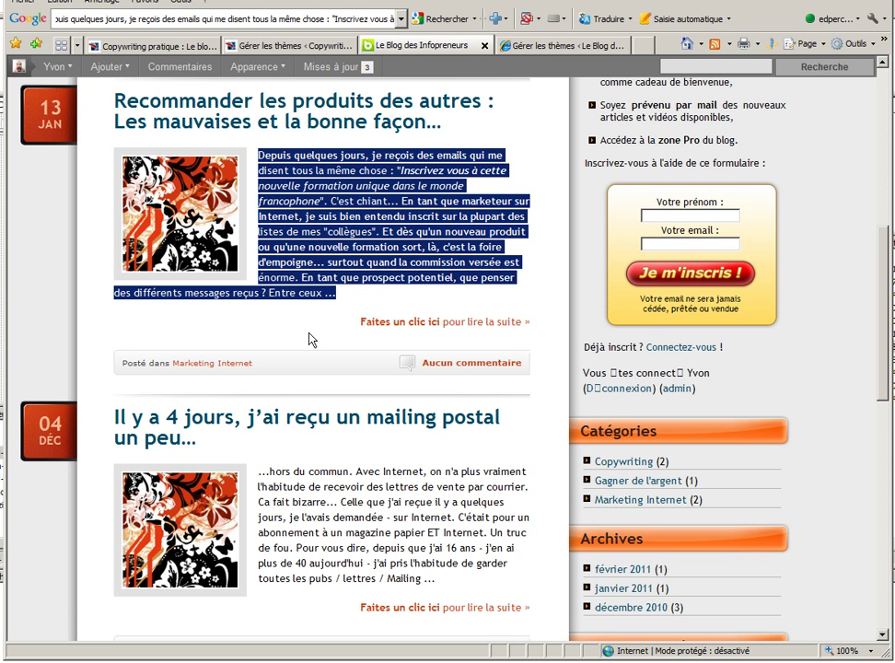
Open the article "Recommander les produits des autres" for editing in the WordPress admin and highlight its text above the More tag
left_click(540, 47)
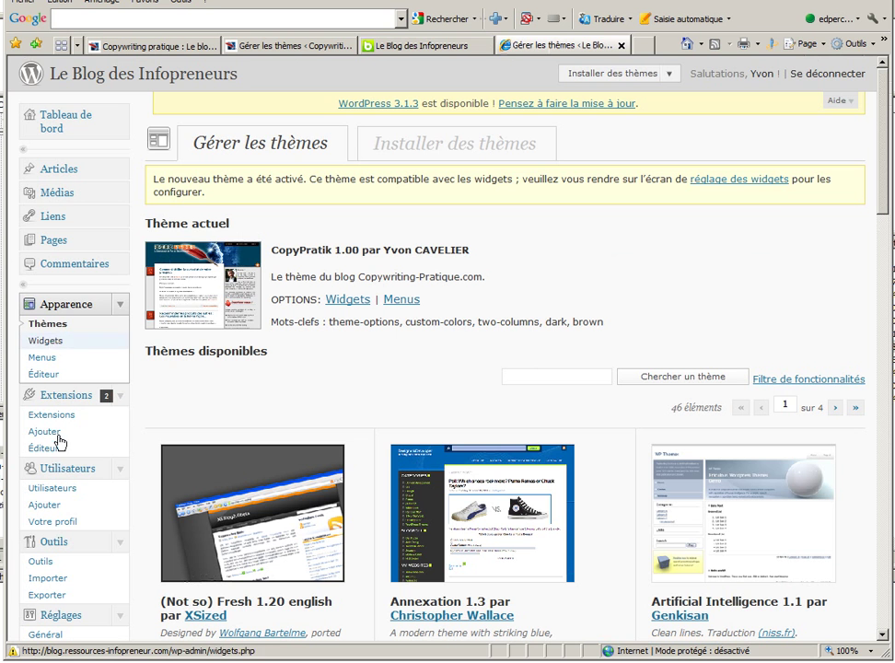
left_click(63, 175)
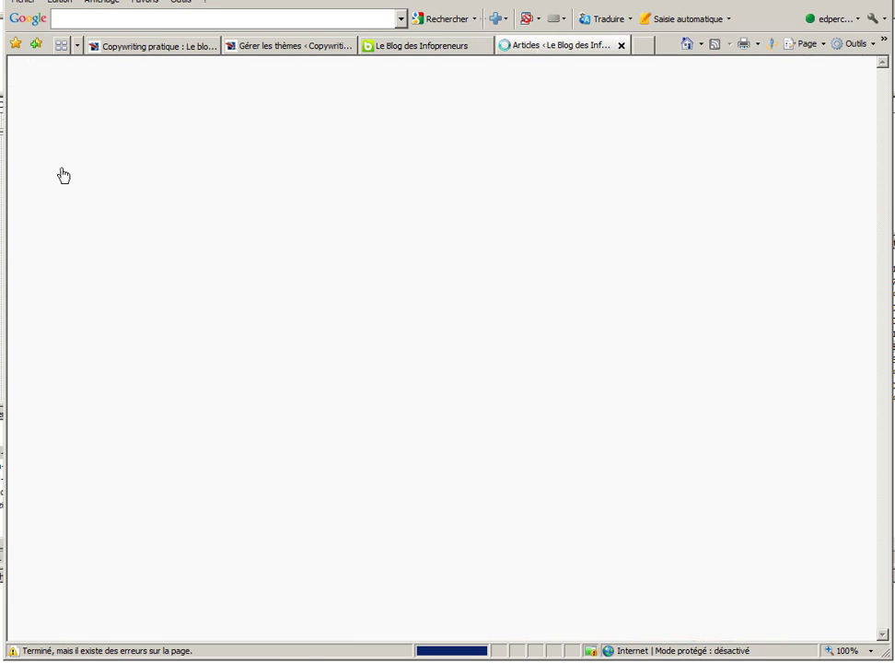
mouse_move(251, 309)
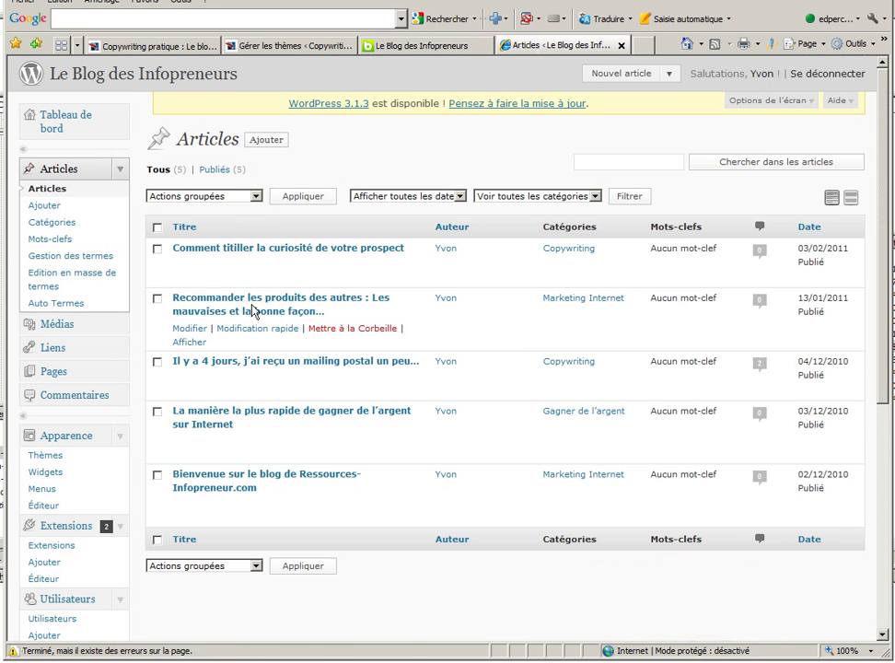
left_click(189, 328)
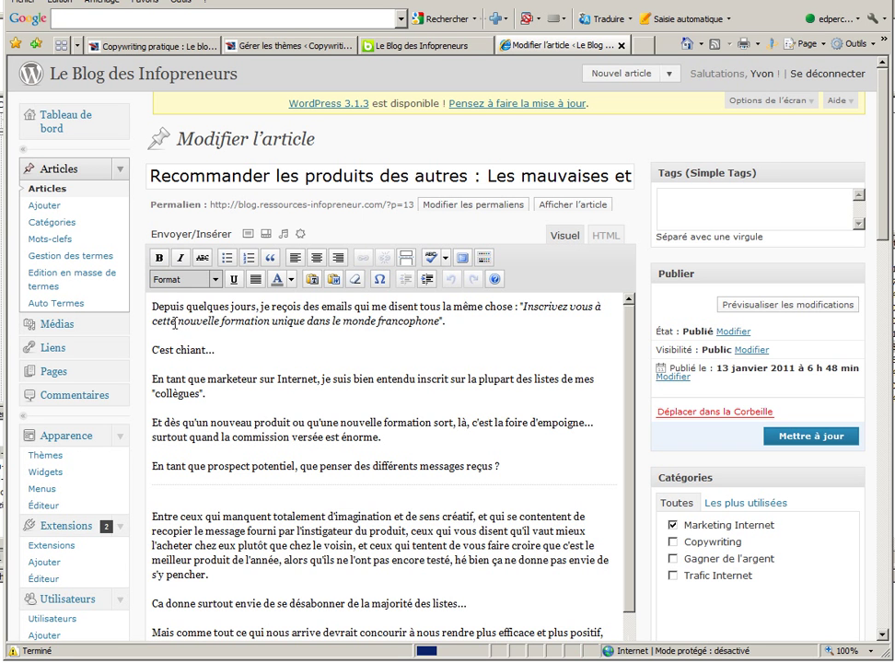
left_click_drag(151, 305, 517, 456)
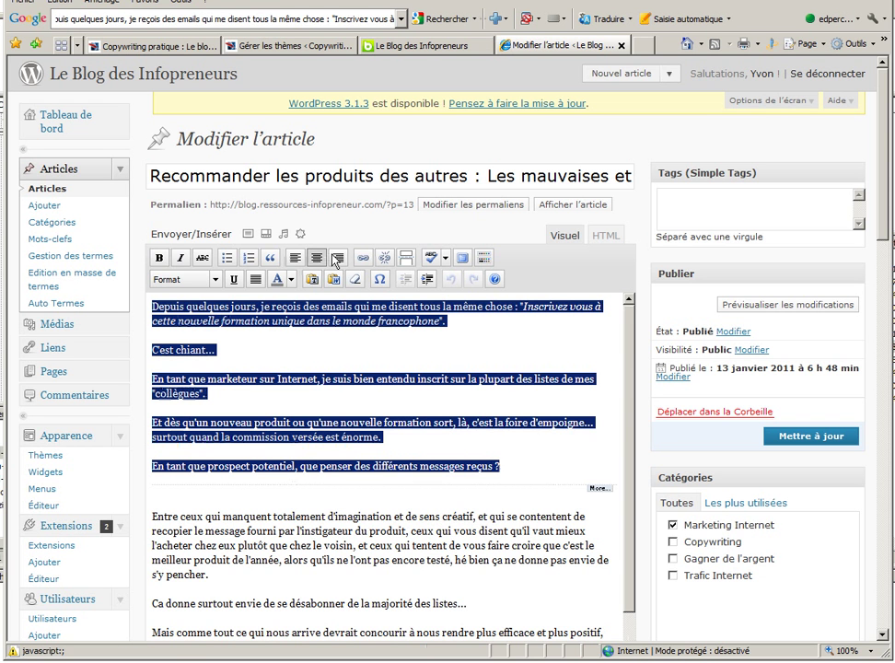
Left-align all the paragraphs above the More tag in the article and inspect their markup in the HTML view
left_click(602, 239)
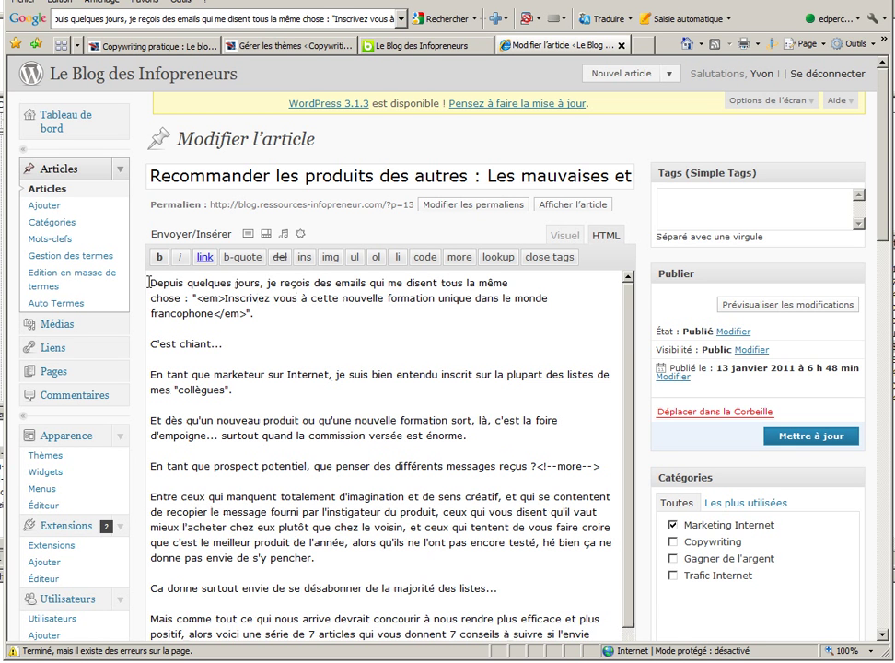
left_click(565, 239)
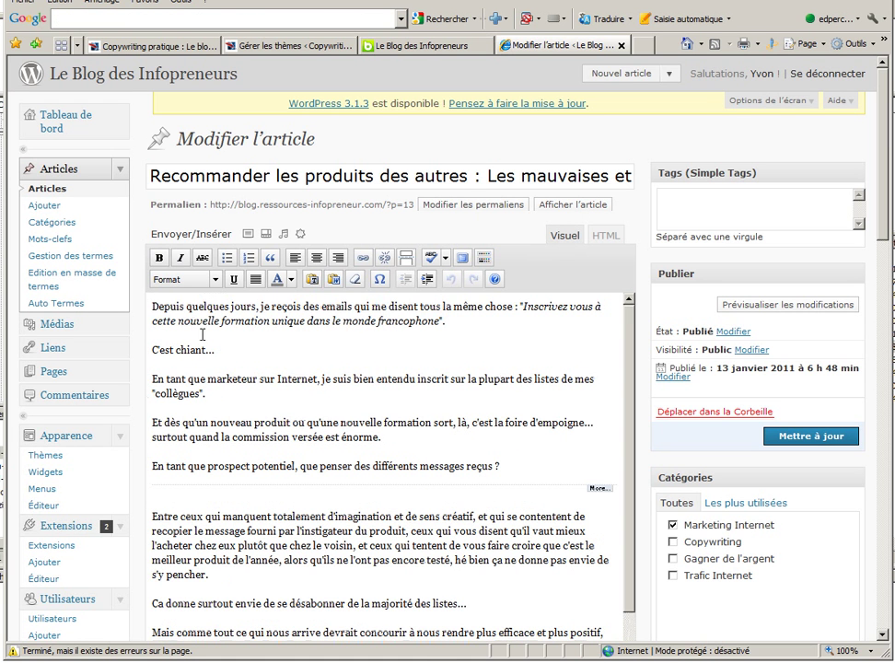
left_click_drag(154, 312, 514, 450)
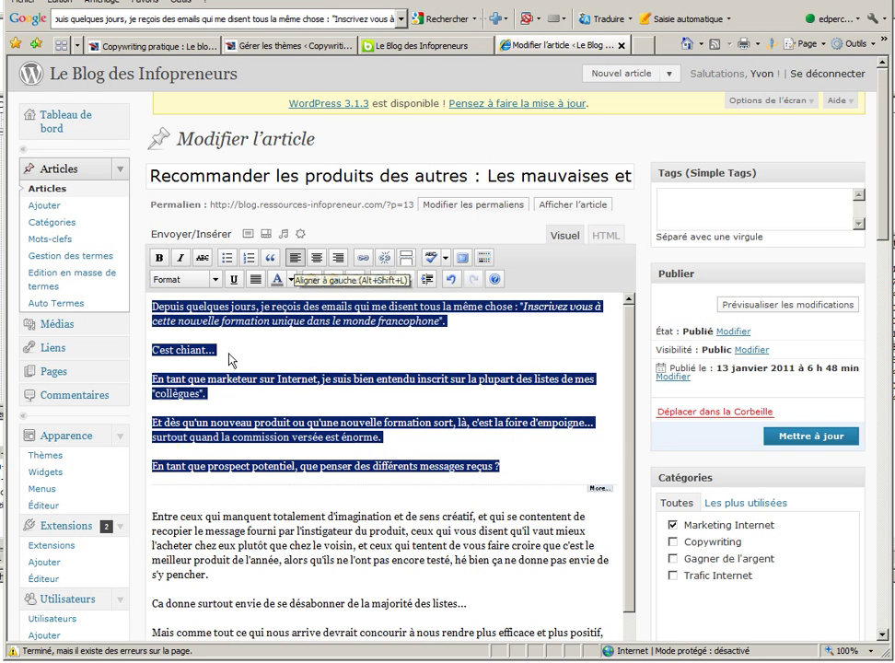
left_click(294, 261)
left_click(339, 261)
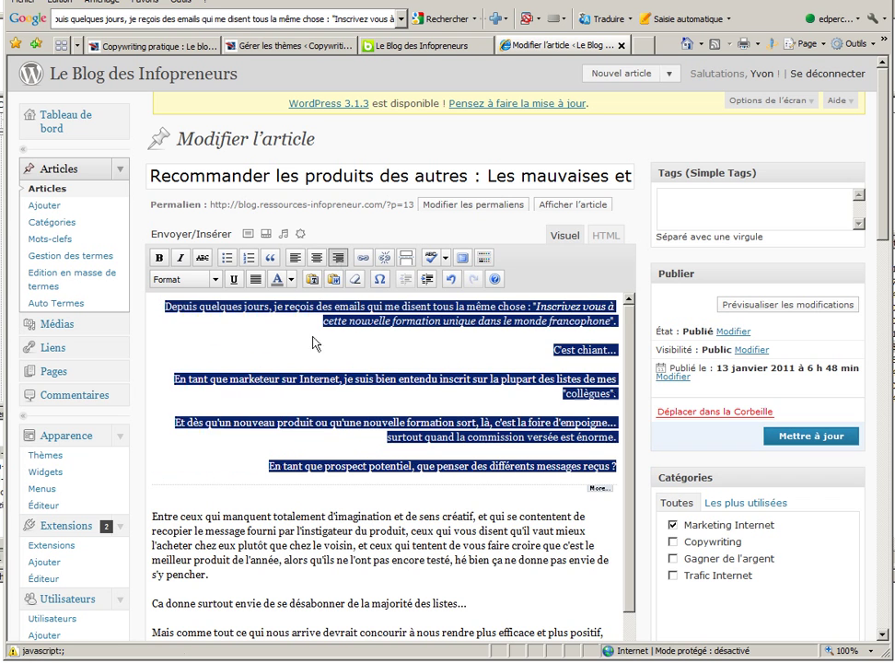
left_click(295, 260)
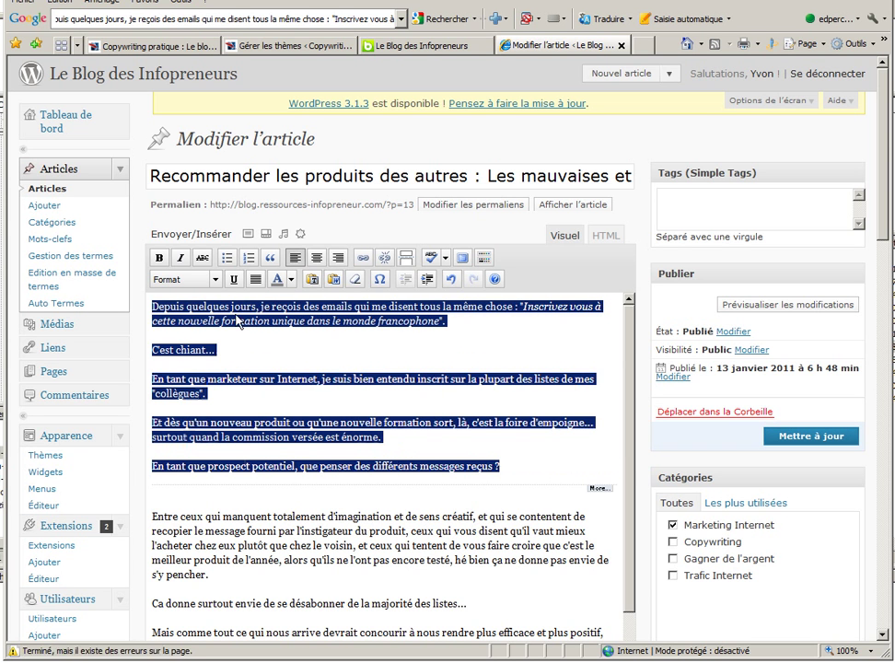
left_click(237, 353)
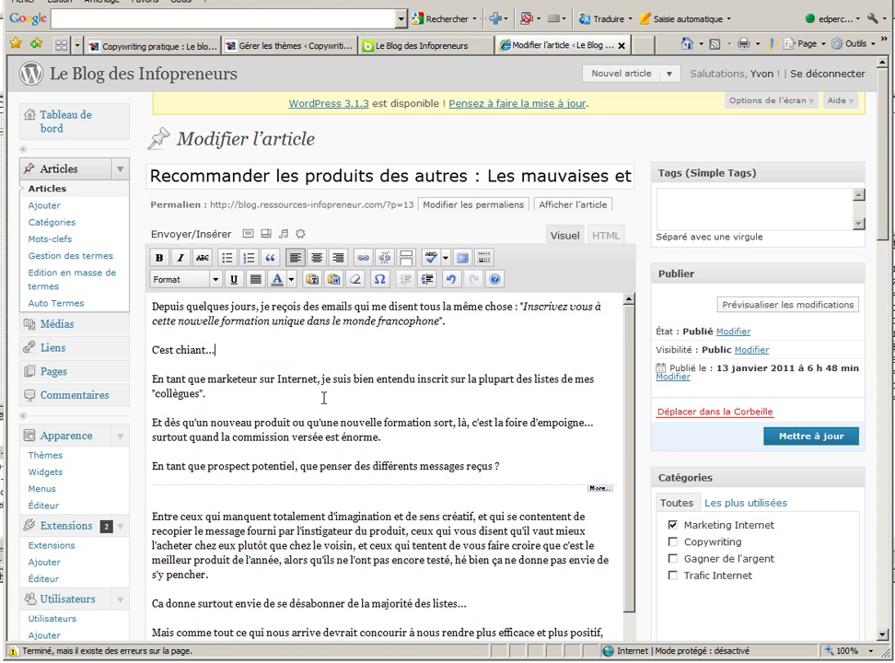
left_click(607, 235)
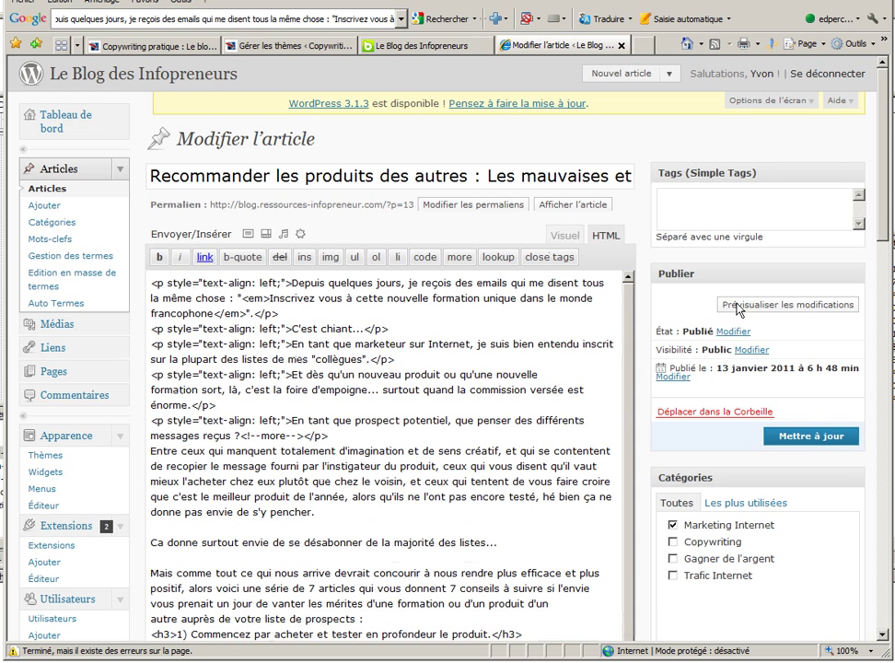
Update the article and reload the blog home page to check the paragraph breaks in its excerpt
left_click(804, 438)
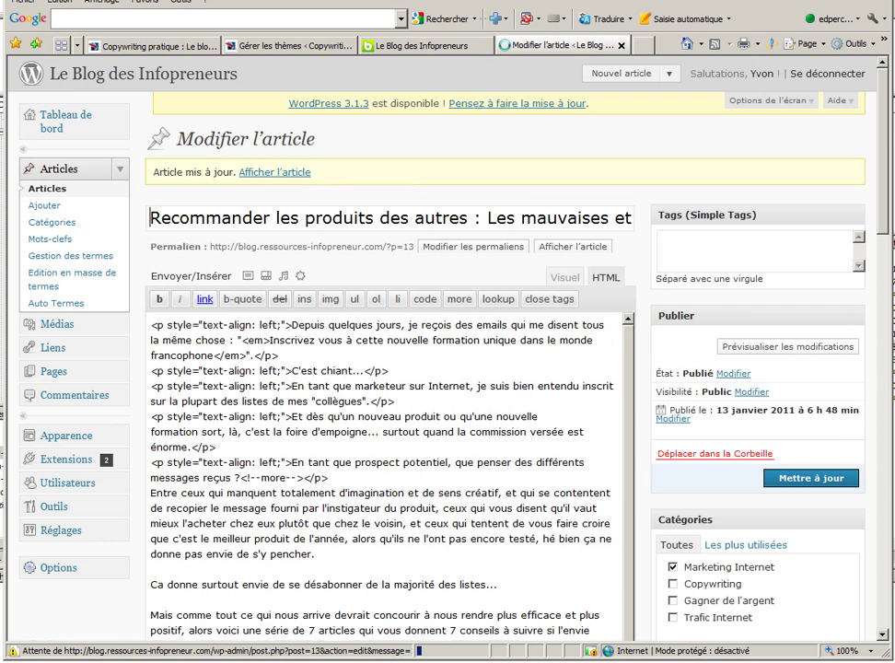
left_click(419, 45)
left_click(285, 318)
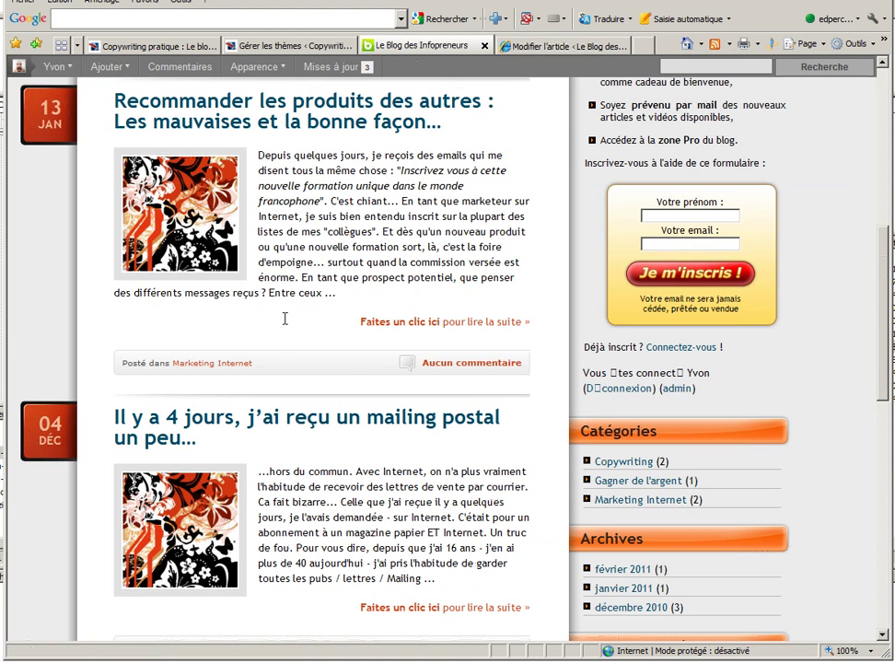
scroll(285, 319, "up", 2)
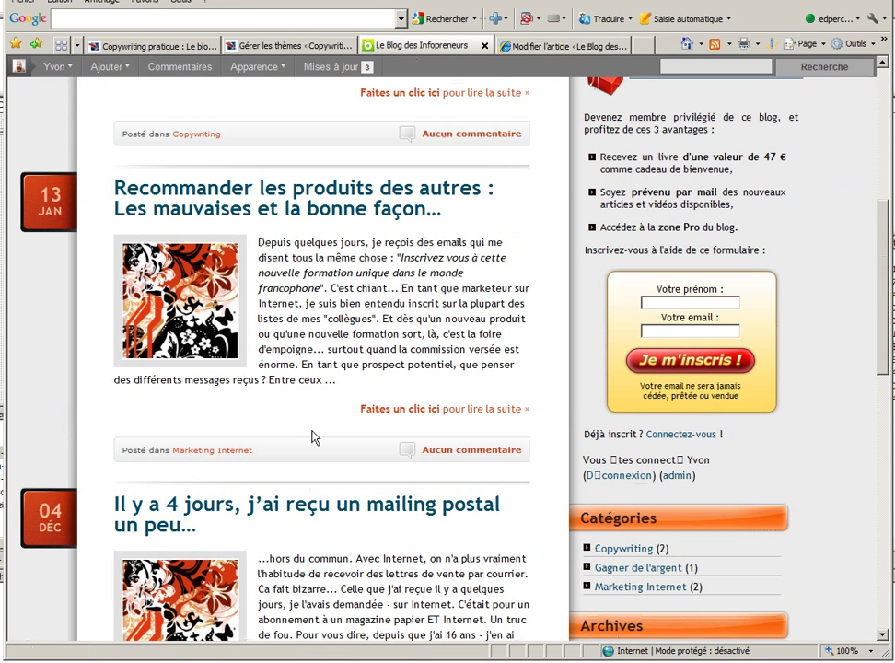
key("F5")
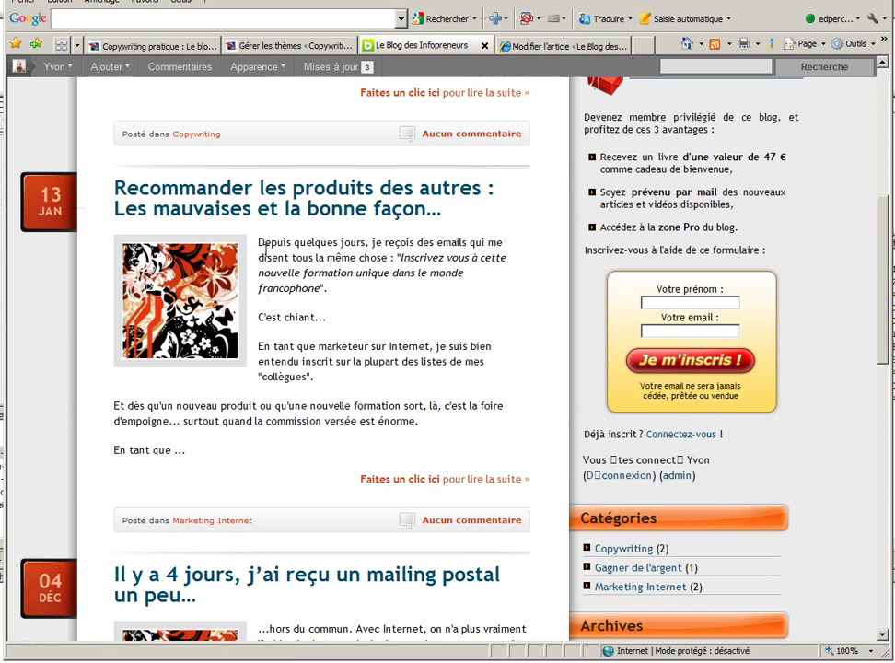
Review the article in the visual editor and compare the layout of the article excerpts on the blog home page
left_click(516, 44)
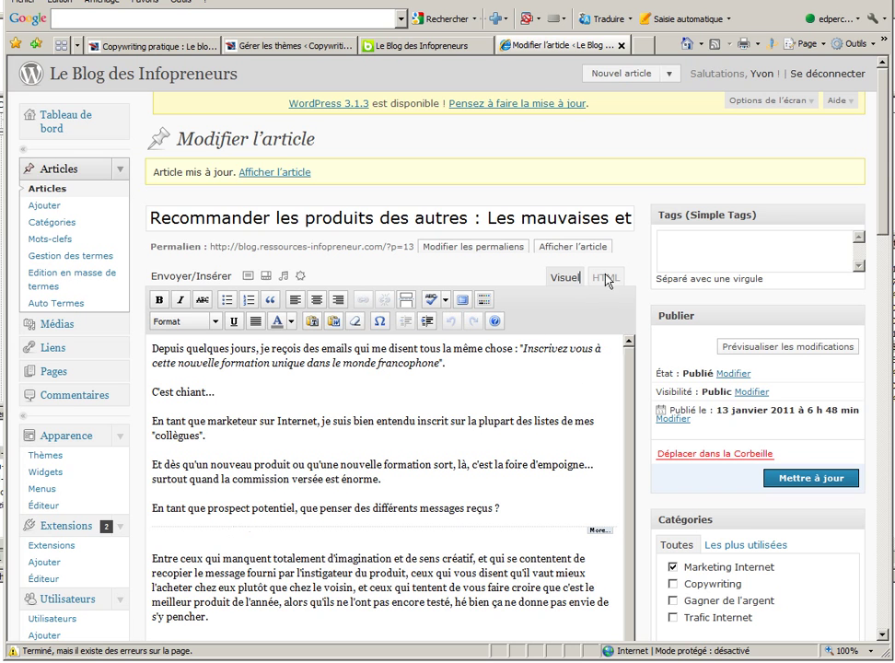
left_click(405, 45)
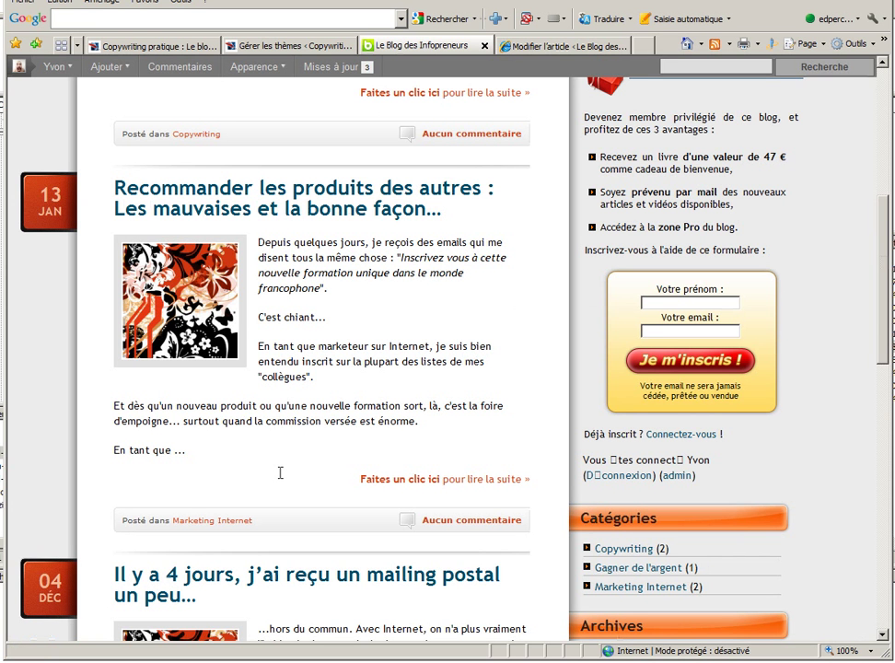
scroll(285, 472, "down", 4)
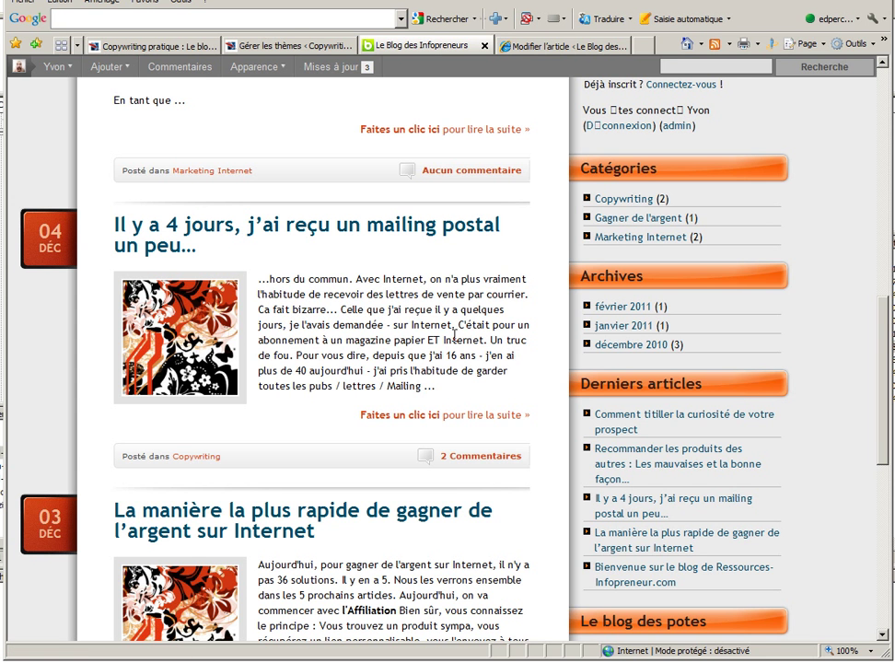
scroll(454, 335, "up", 5)
scroll(454, 335, "up", 4)
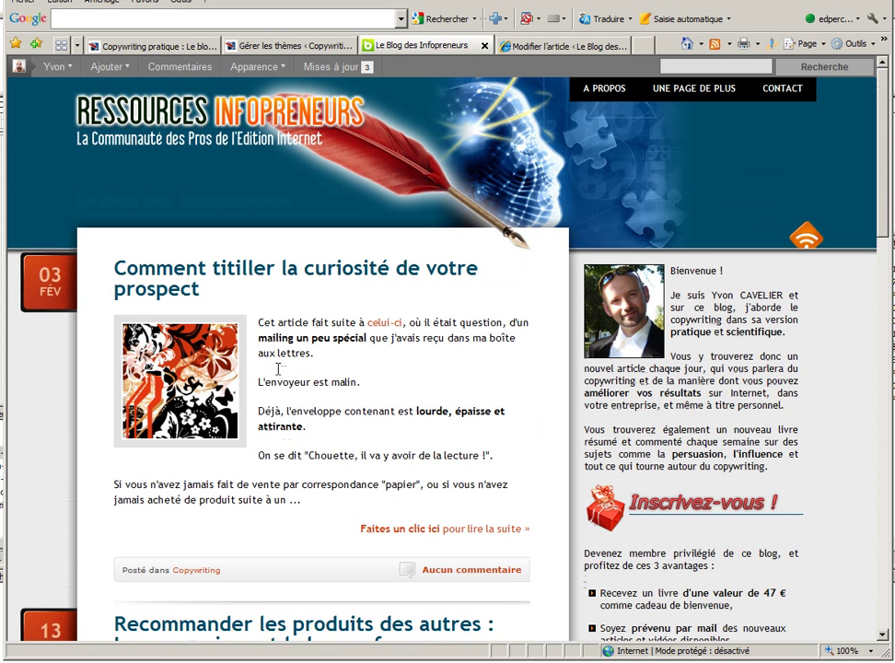
scroll(318, 481, "down", 4)
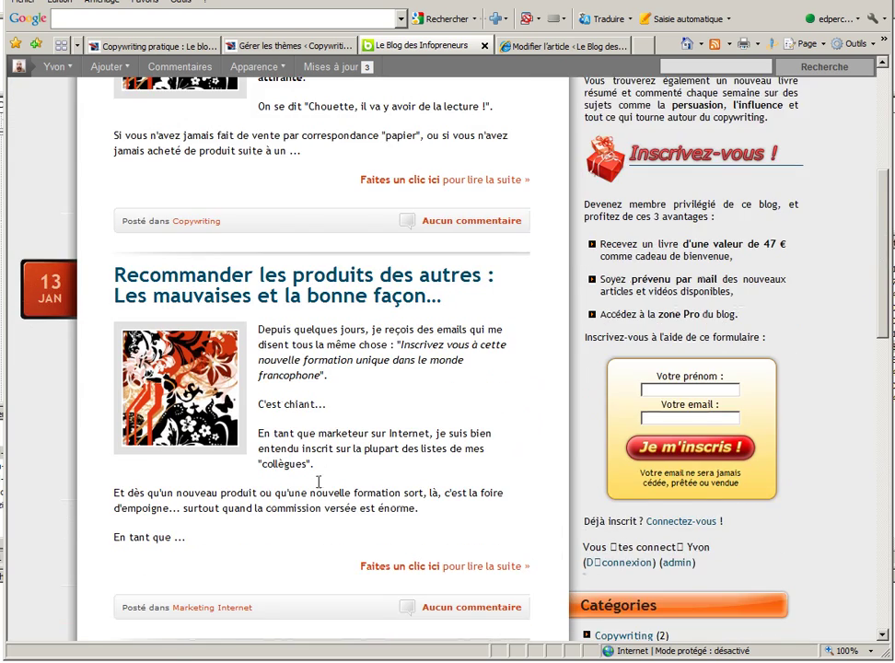
scroll(319, 482, "down", 5)
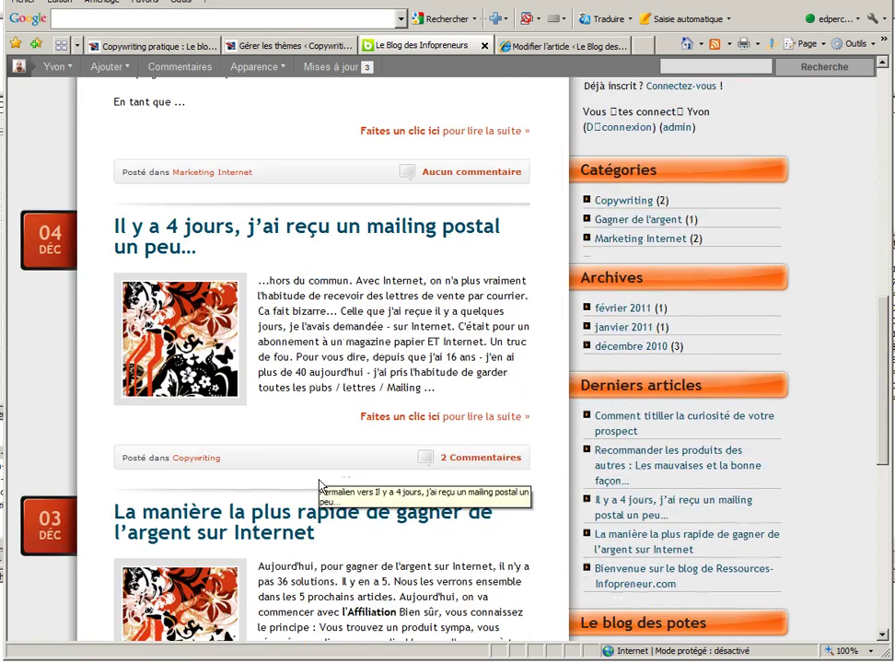
scroll(321, 446, "up", 2)
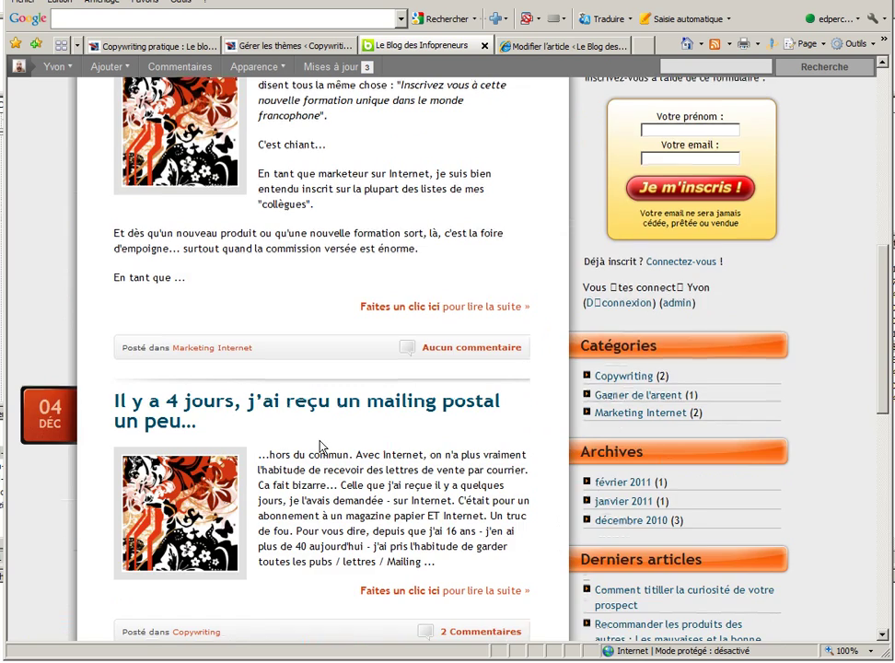
scroll(320, 445, "up", 2)
scroll(318, 440, "up", 5)
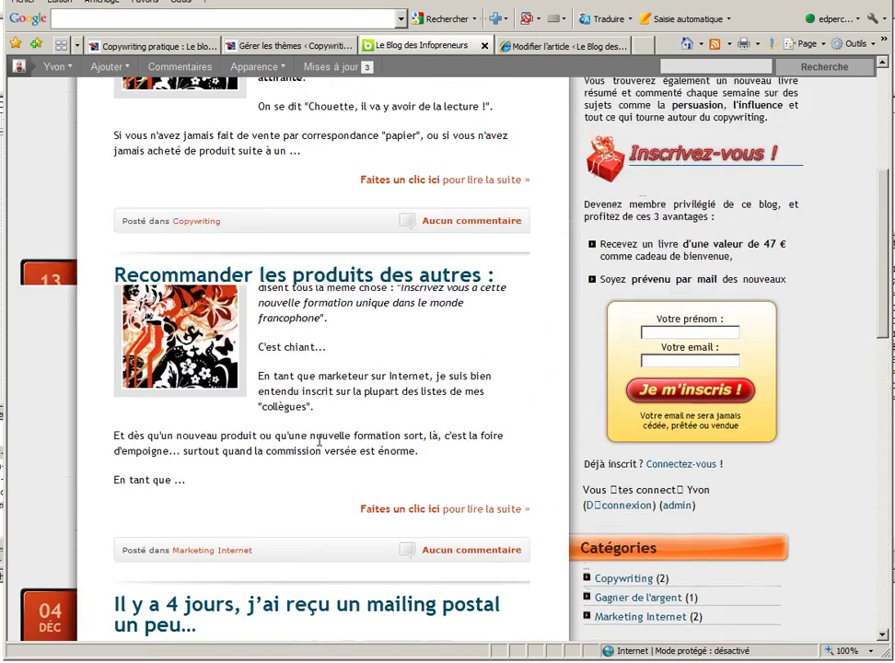
scroll(313, 445, "down", 1)
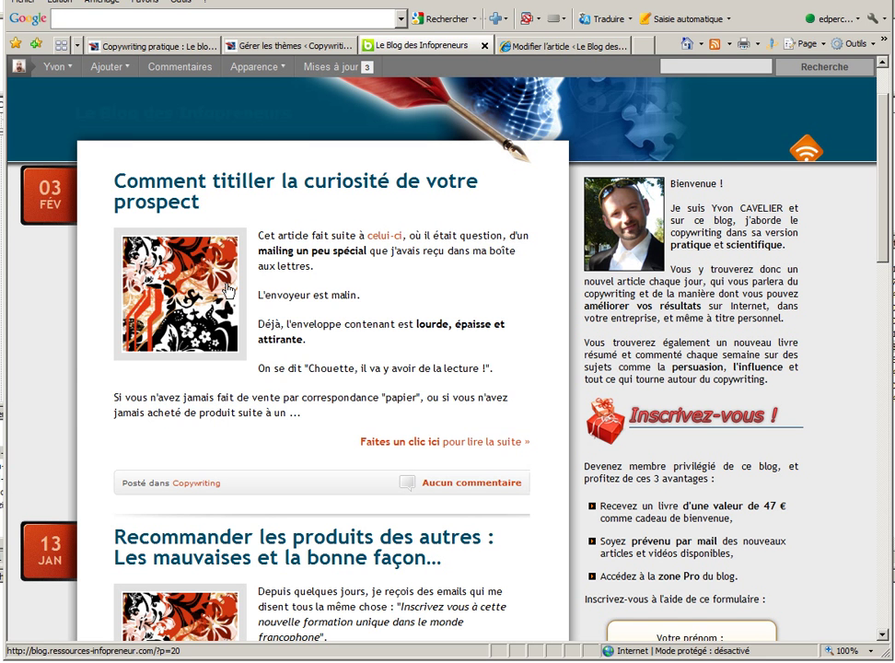
scroll(292, 406, "down", 3)
scroll(291, 406, "up", 3)
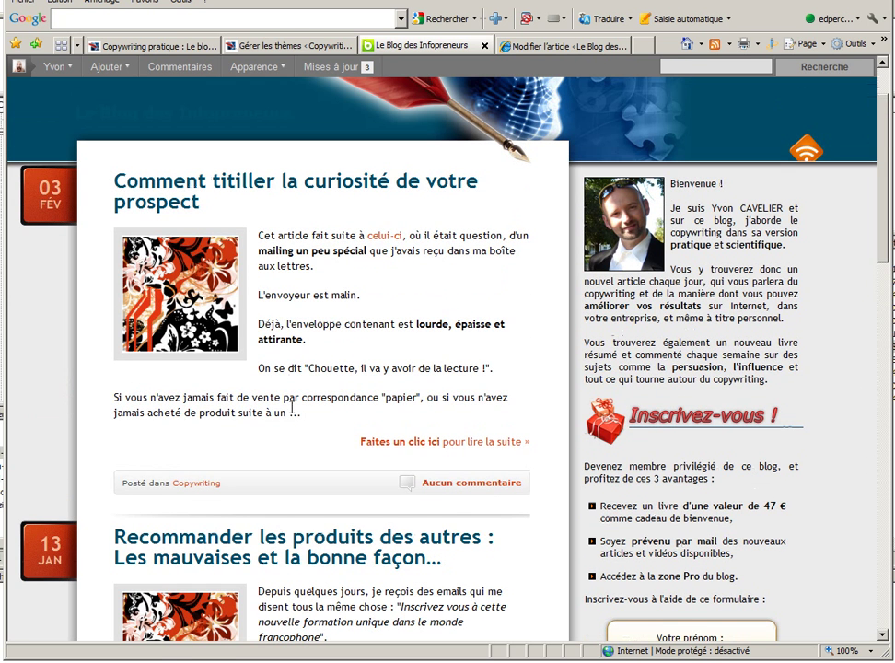